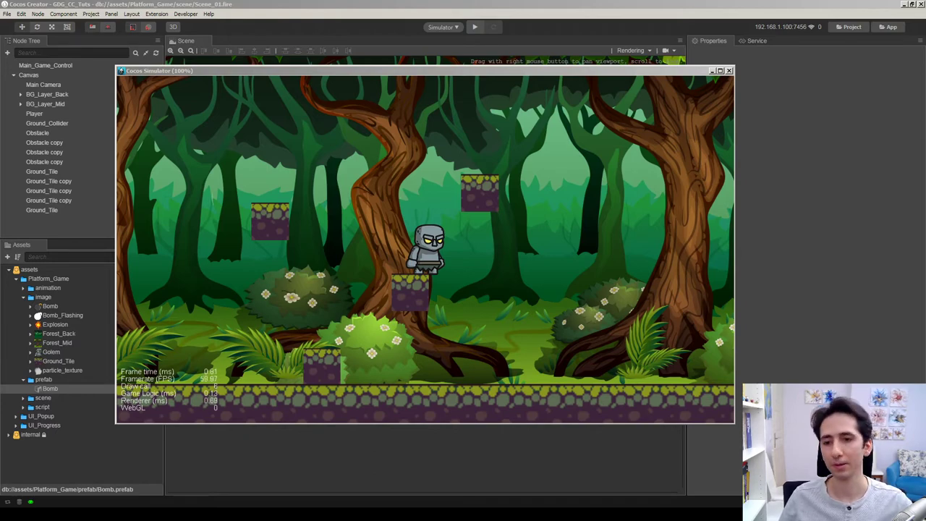
Test the golem's left and right movement on the platforms in the running simulator and close it
click(637, 361)
key(Left)
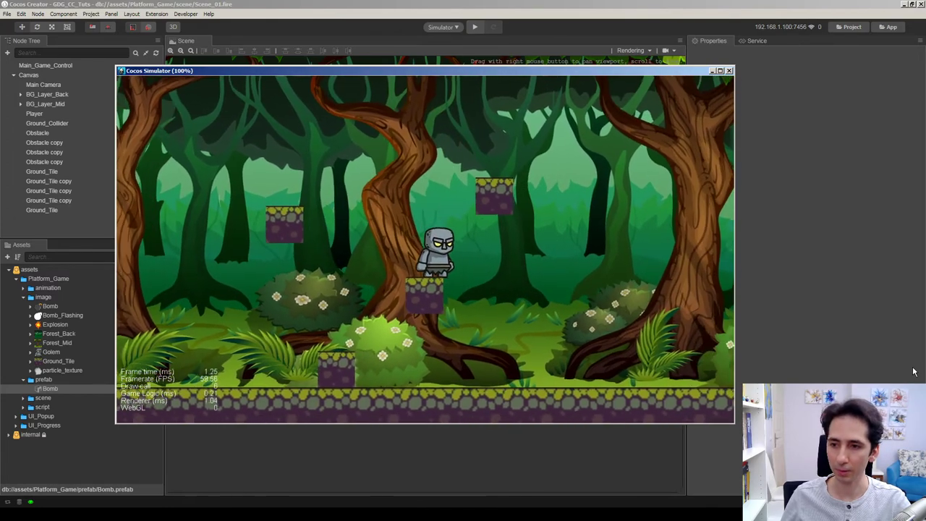
key(Right)
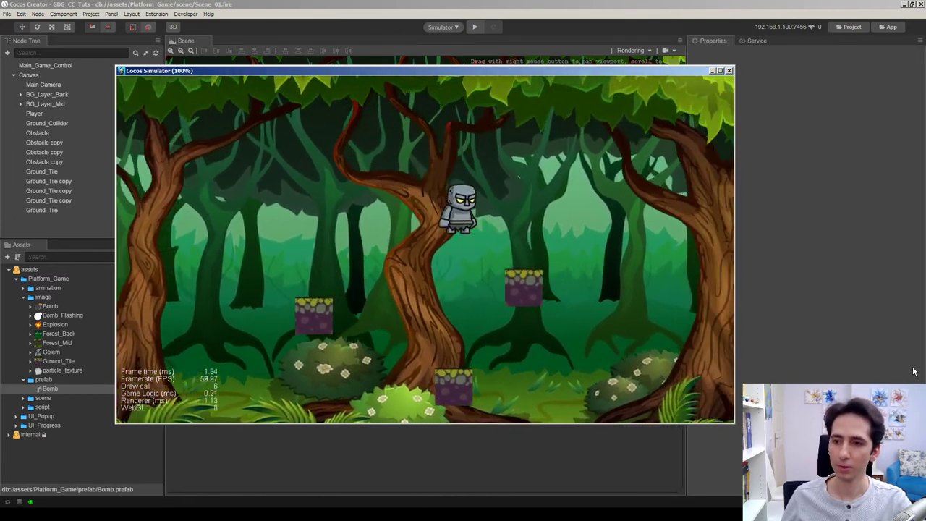
key(Left)
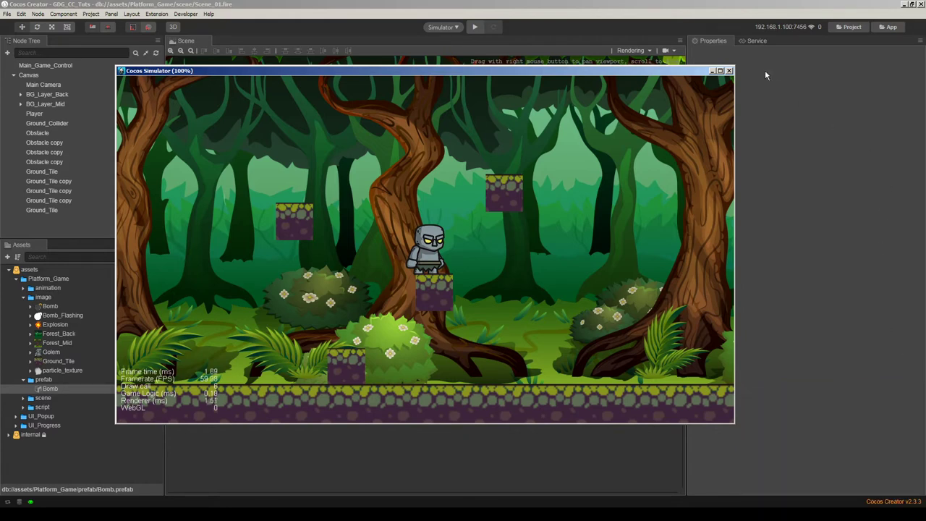
click(729, 71)
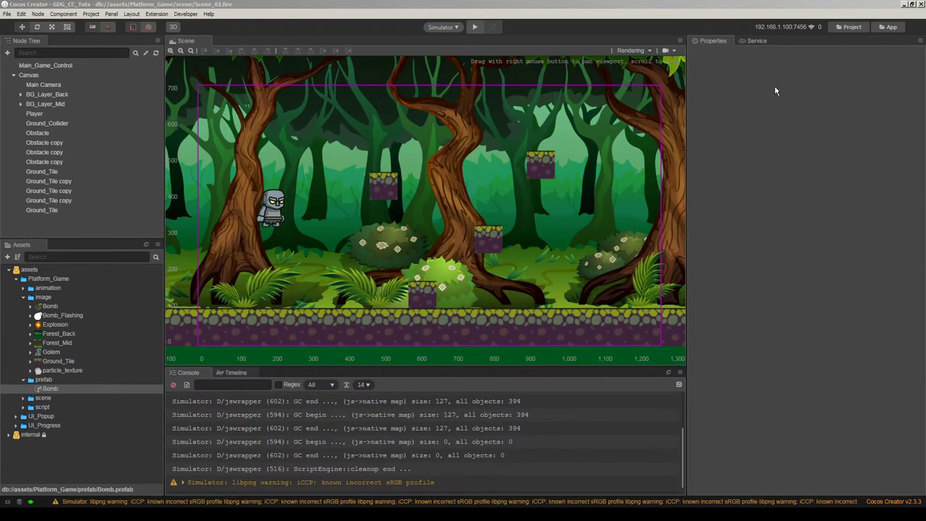
click(70, 224)
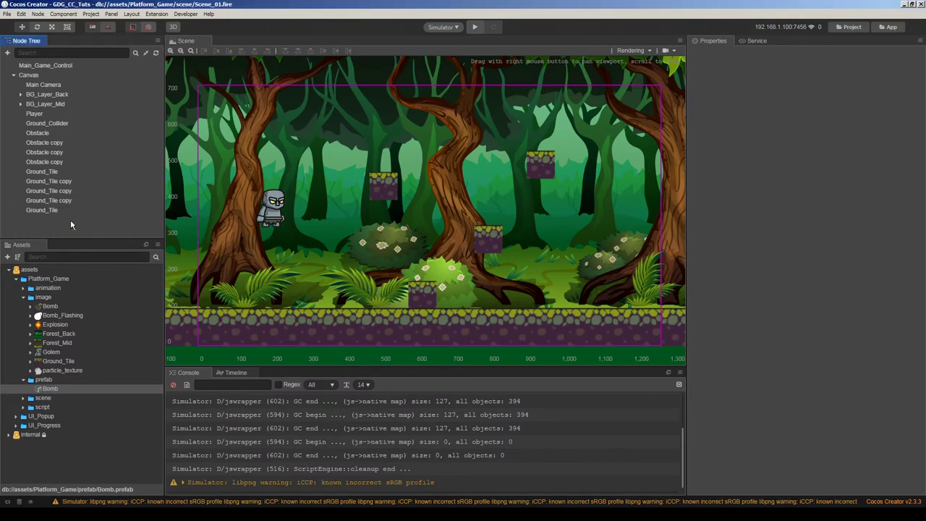
drag(48, 389, 430, 270)
scroll(430, 268, up, 3)
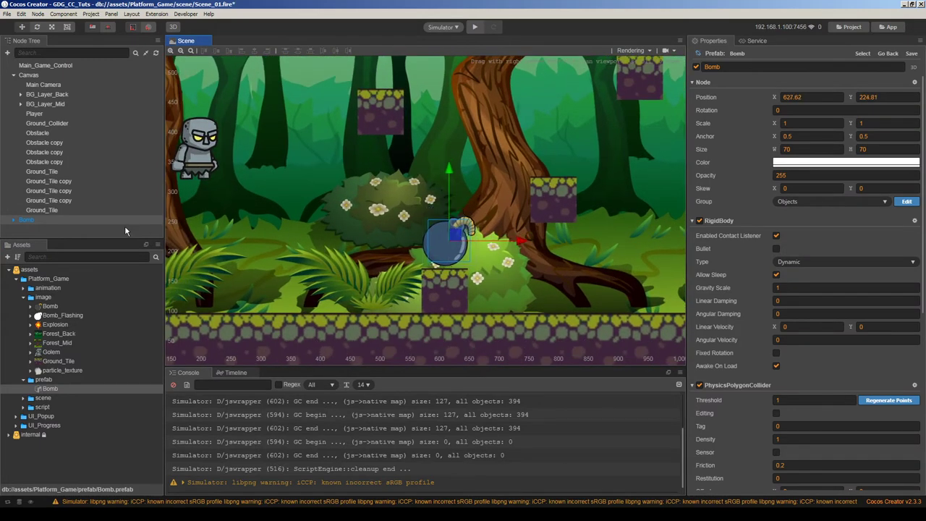
click(36, 222)
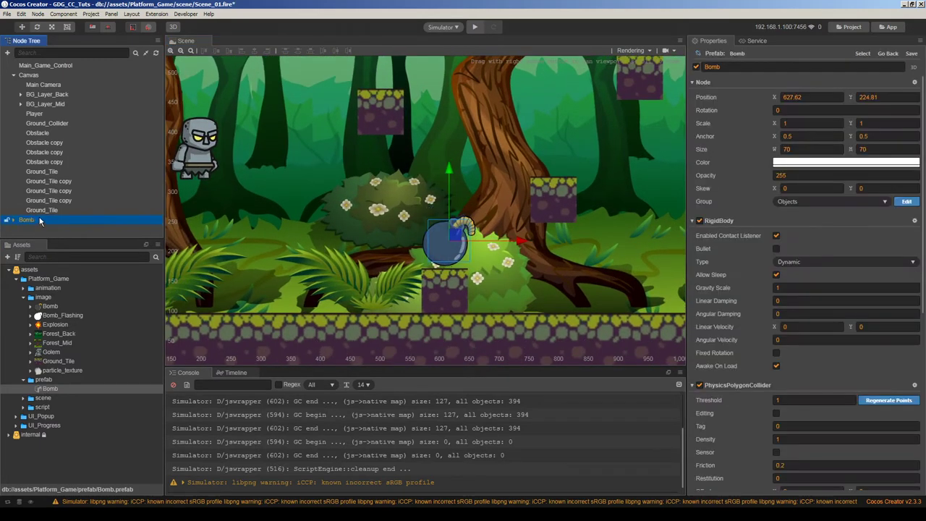
click(54, 231)
click(433, 237)
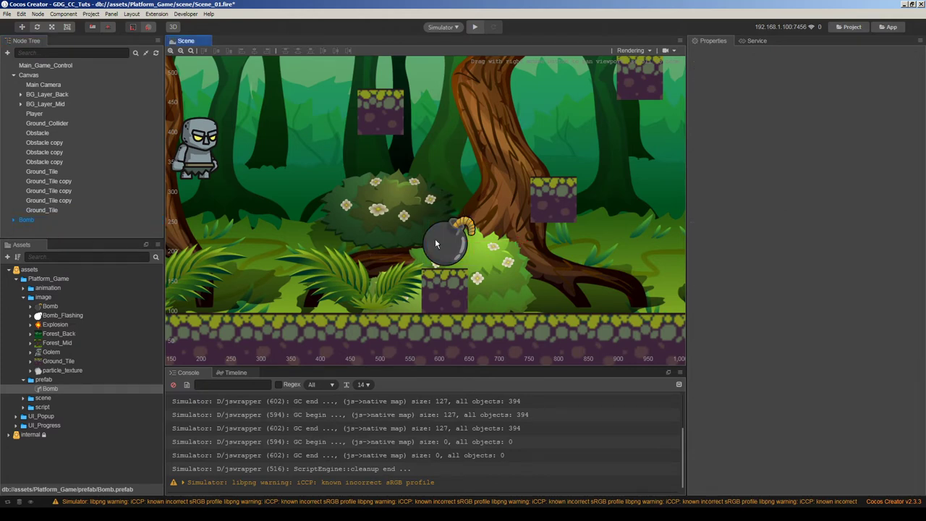
click(20, 220)
click(27, 220)
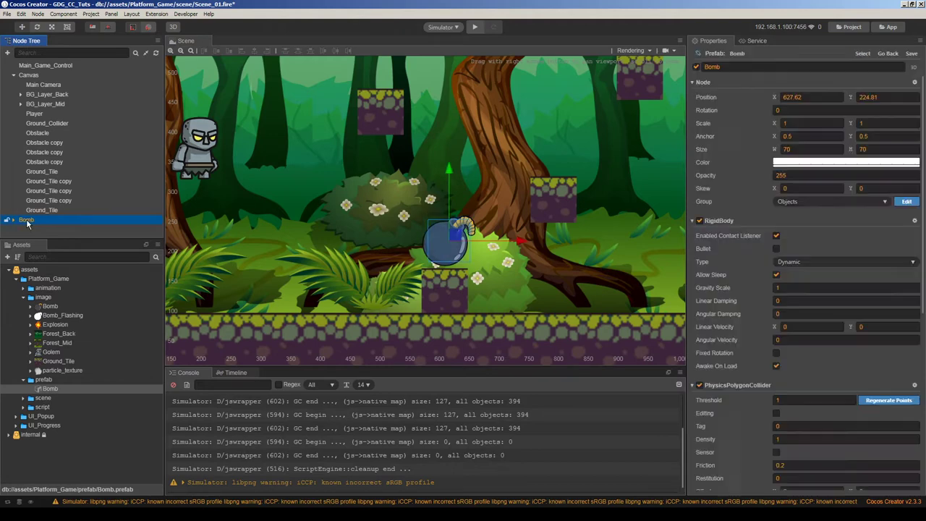
key(Delete)
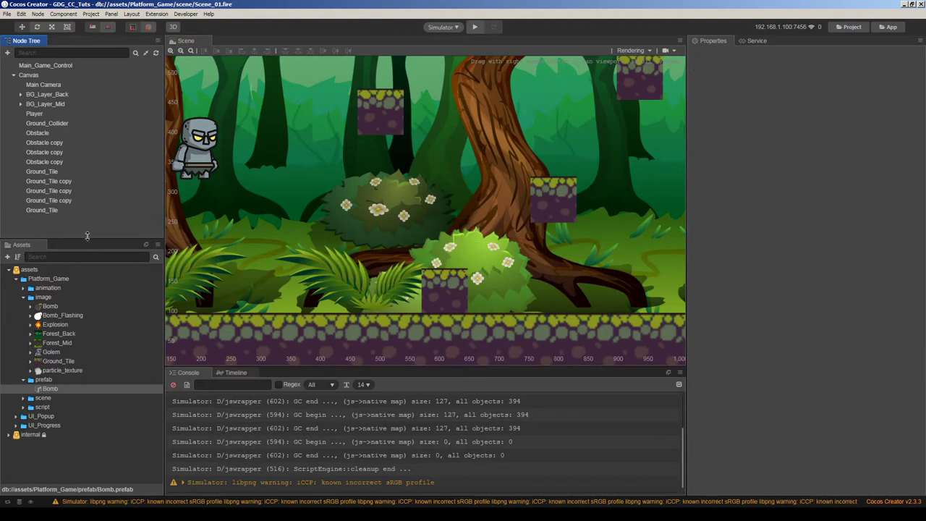
Open the Bomb prefab for editing and disable Play On Load in the root node's Animation component
double_click(40, 389)
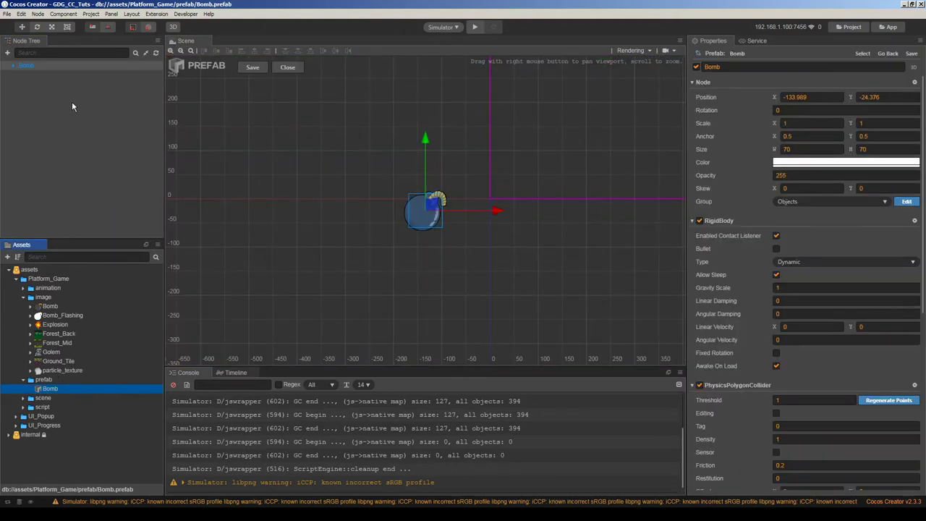
click(26, 65)
click(13, 65)
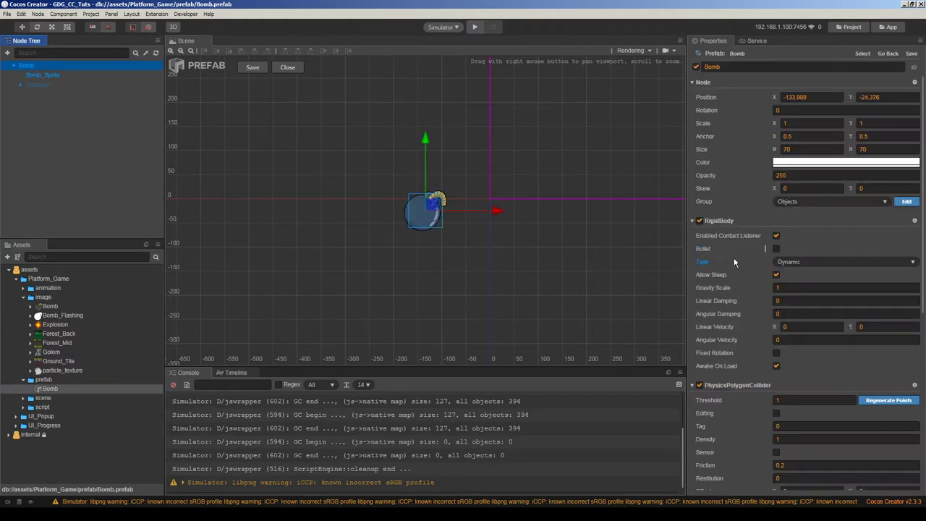
scroll(733, 262, down, 5)
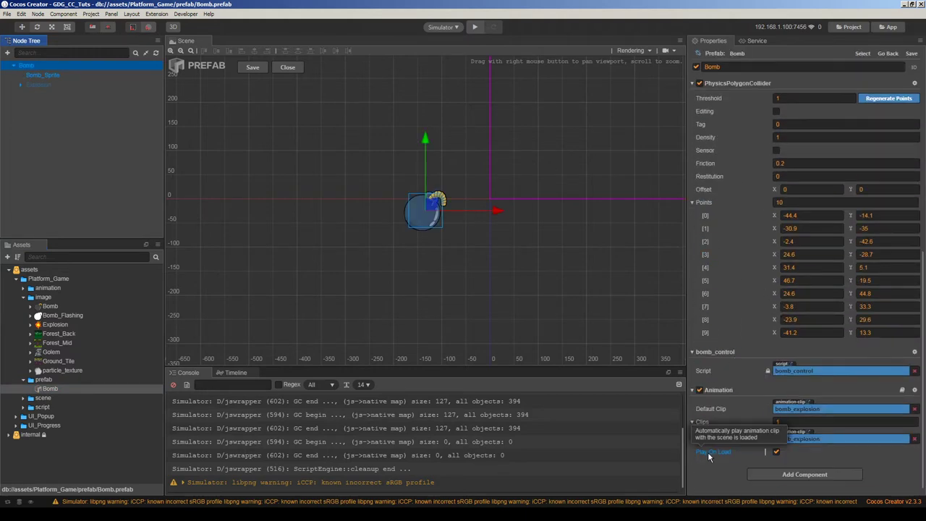
click(776, 452)
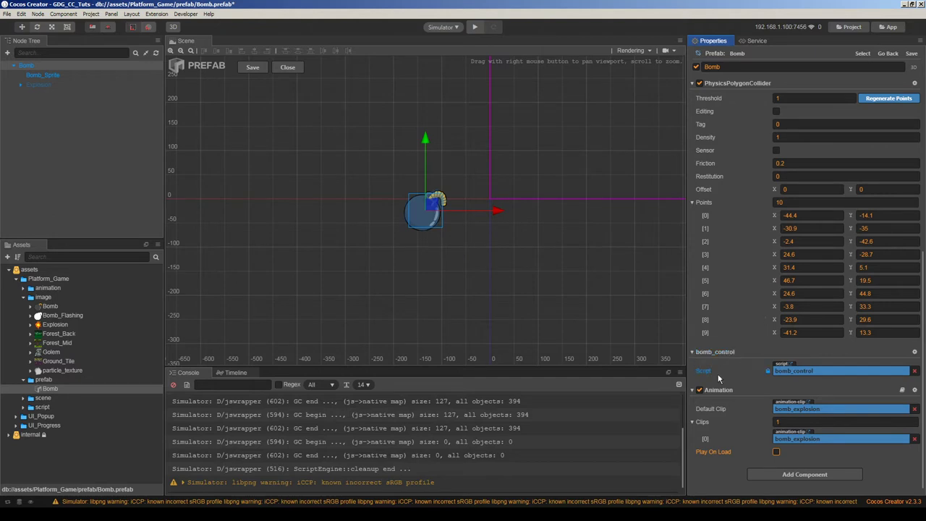
Examine the PhysicsPolygonCollider outline around the bomb in editing mode and collapse the component
scroll(736, 313, up, 5)
click(53, 89)
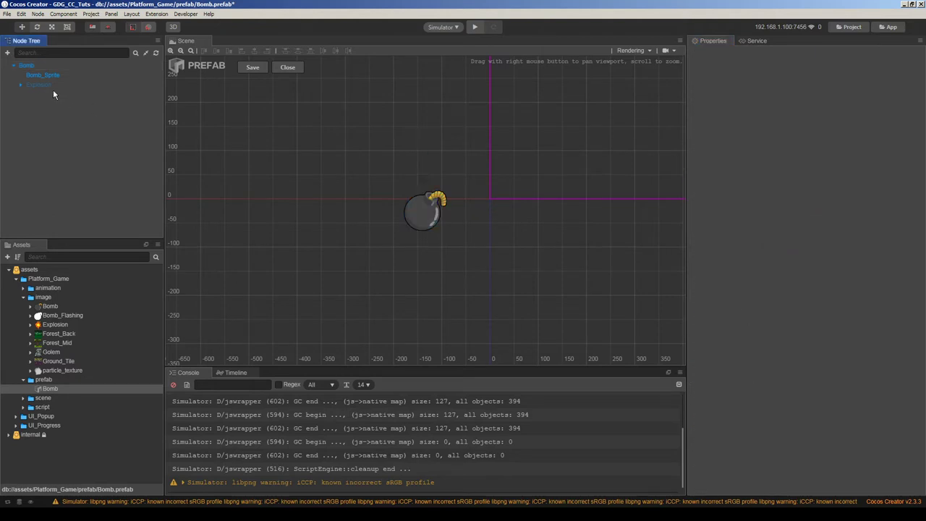
click(28, 65)
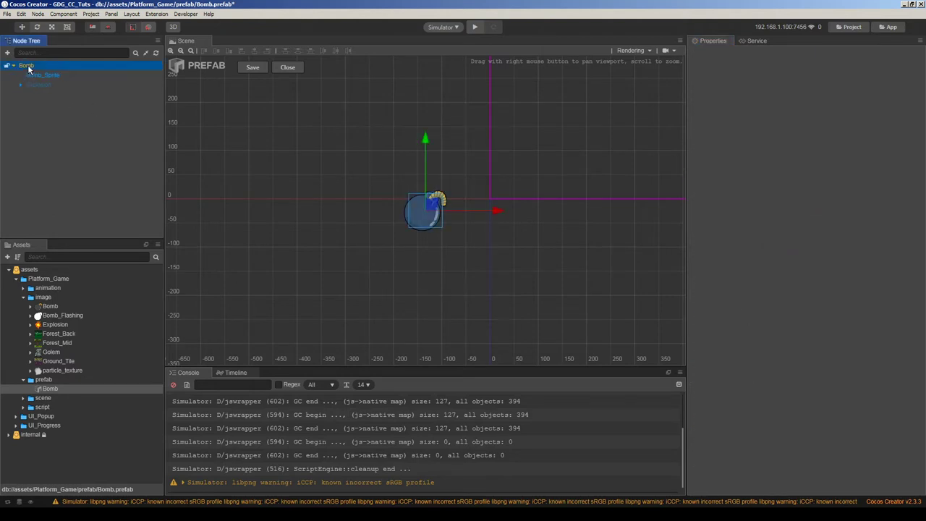
scroll(710, 248, down, 10)
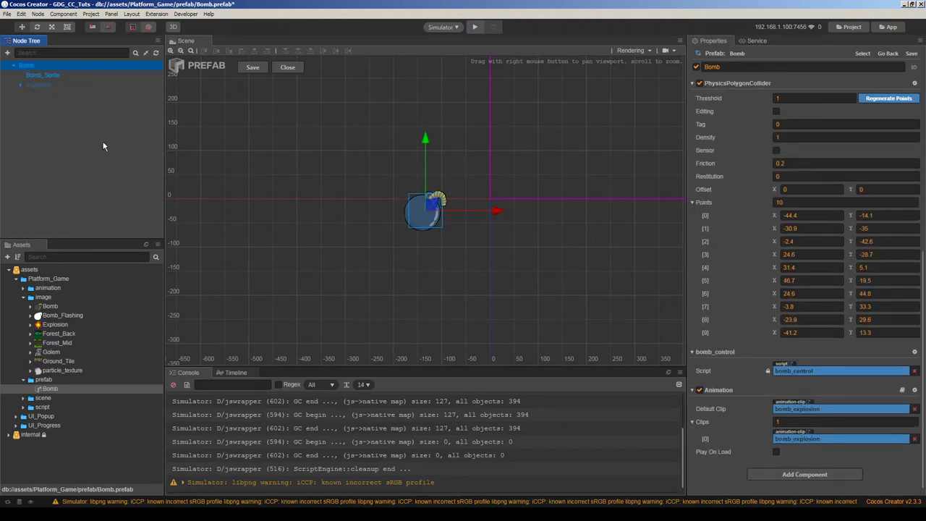
scroll(752, 322, up, 3)
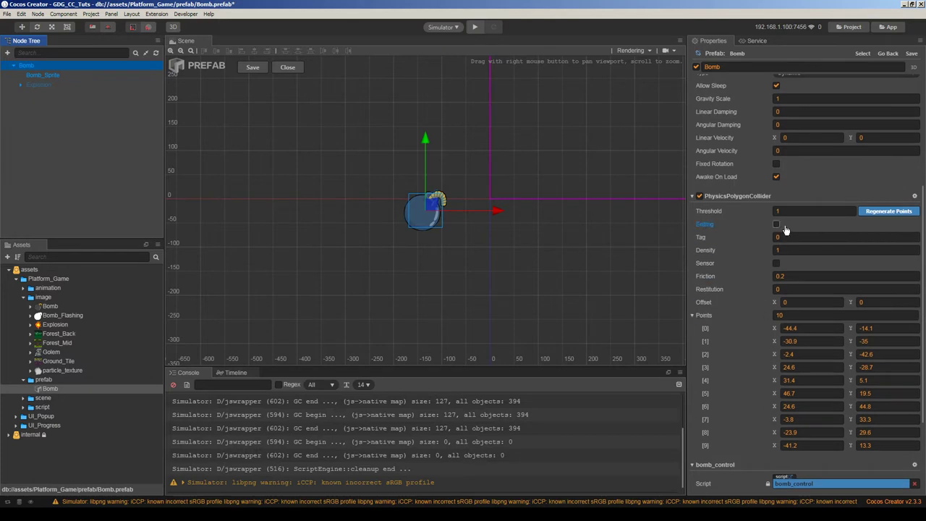
click(777, 225)
scroll(499, 195, up, 3)
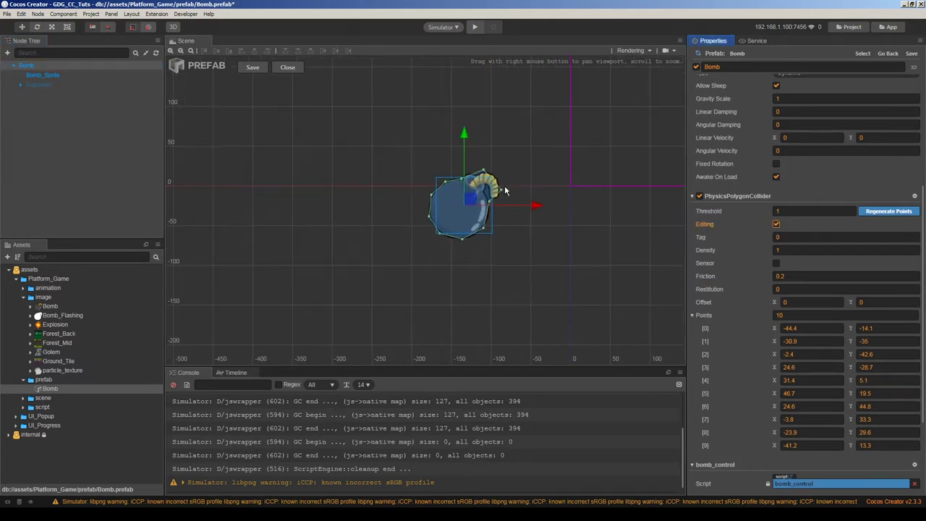
drag(504, 189, 501, 190)
right_drag(526, 237, 507, 243)
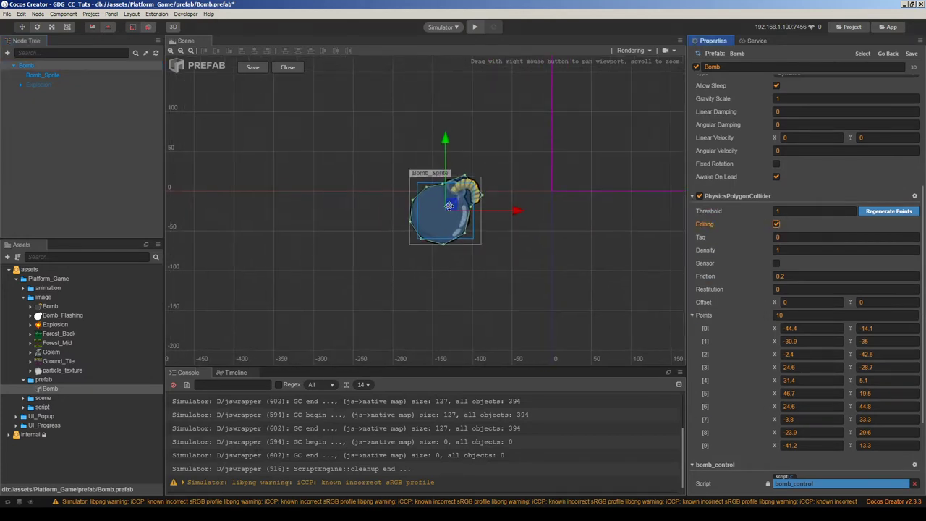
click(775, 224)
click(734, 196)
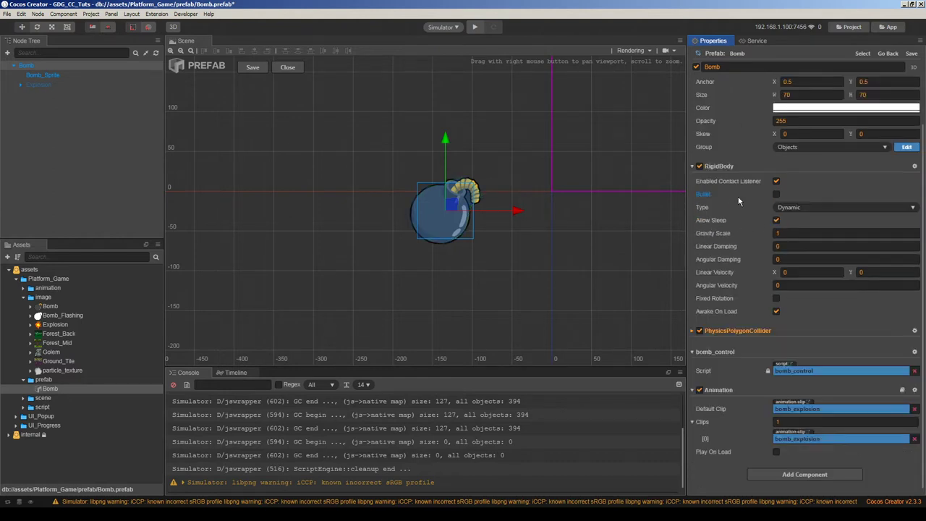
Add a physics circle collider component to the Bomb node
click(804, 474)
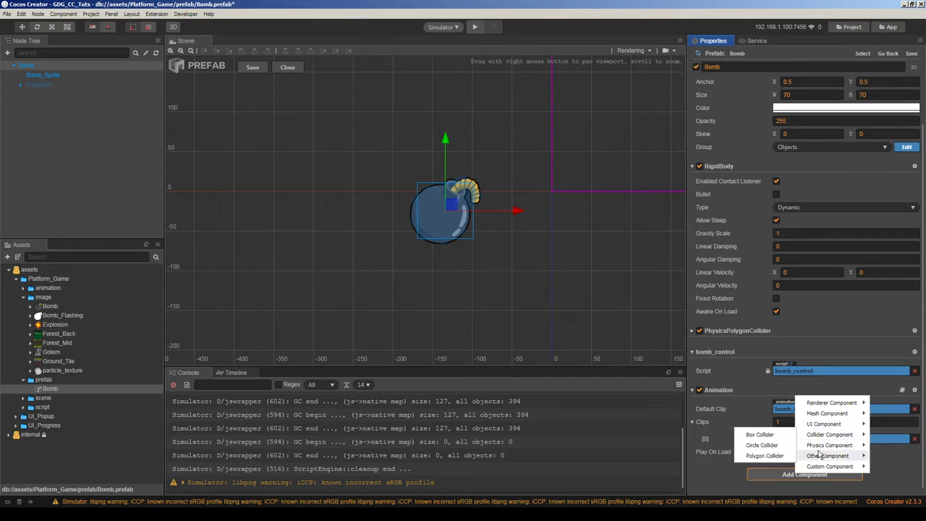
mouse_move(823, 450)
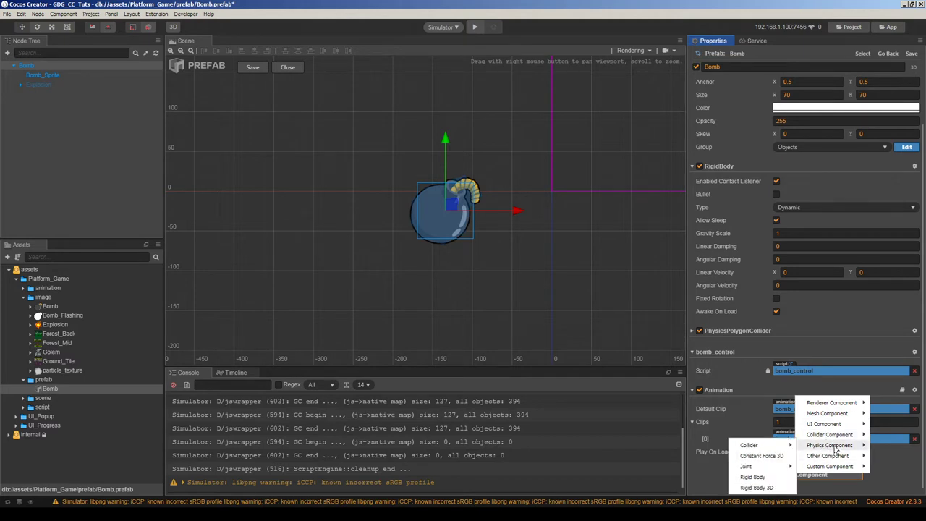
mouse_move(757, 446)
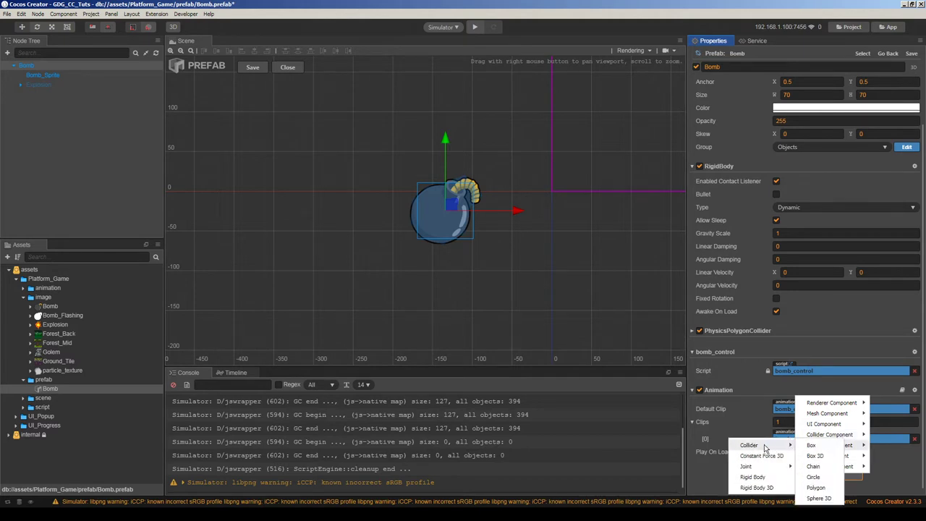
click(815, 477)
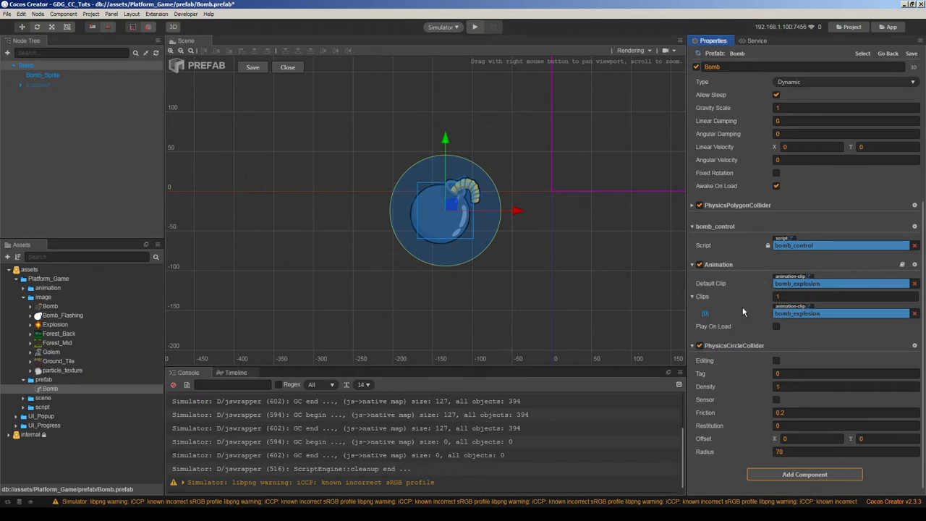
Enlarge the circle collider around the bomb to a radius of about 227 and end its editing mode
click(776, 361)
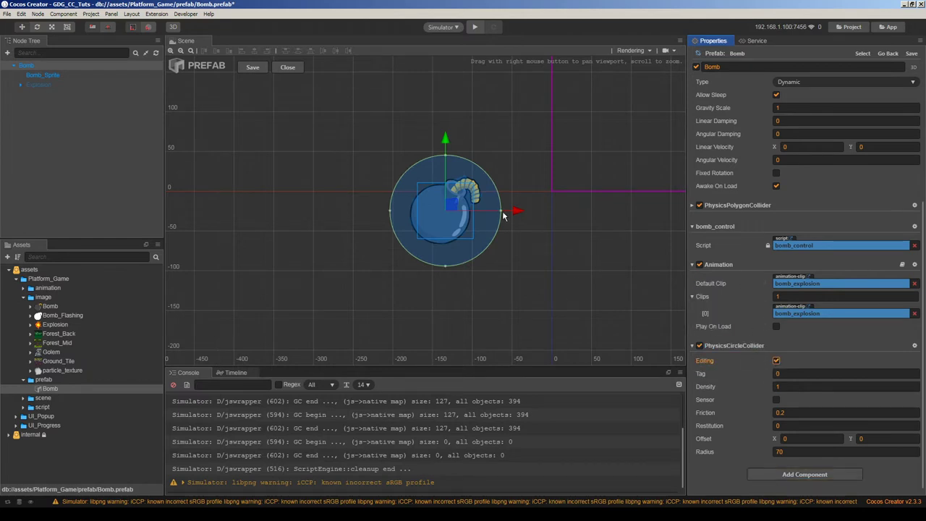
drag(500, 211, 481, 212)
scroll(481, 211, down, 3)
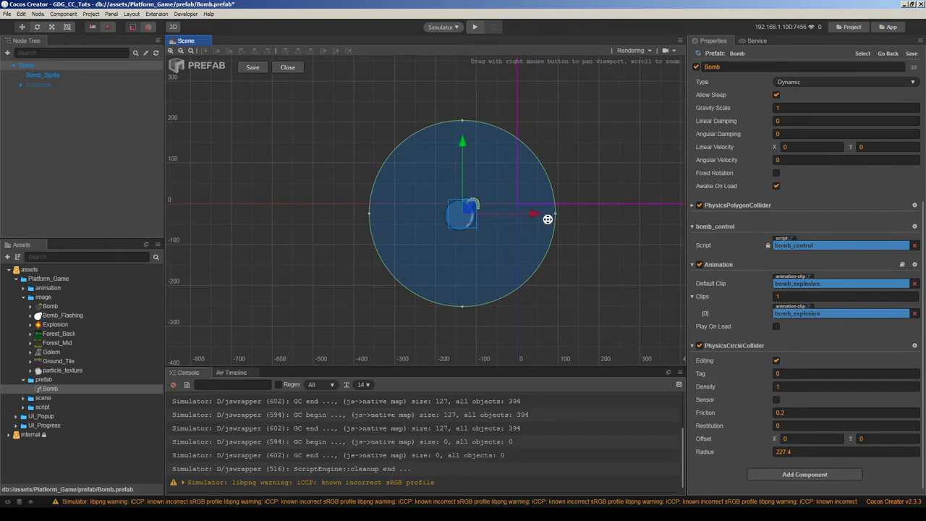
click(776, 361)
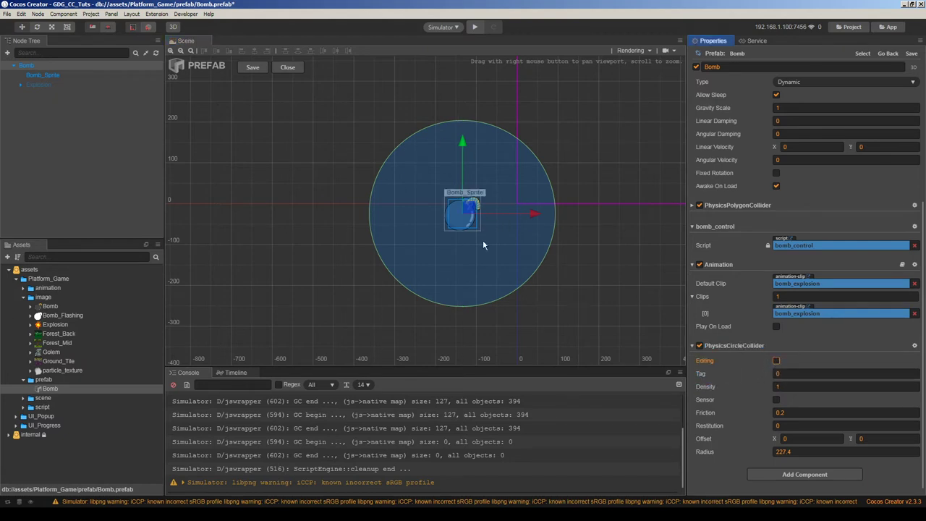
Make the circle collider a sensor and set its friction to 0
click(776, 400)
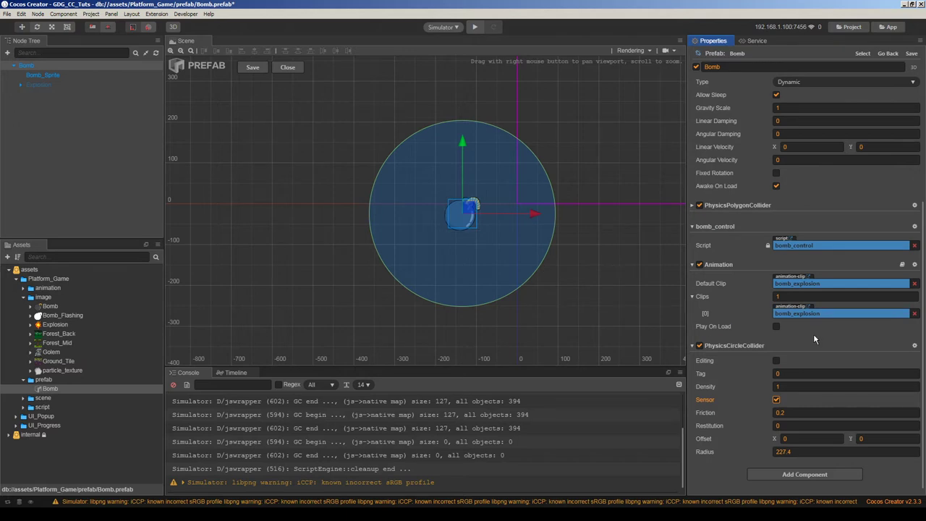
click(810, 412)
text(0)
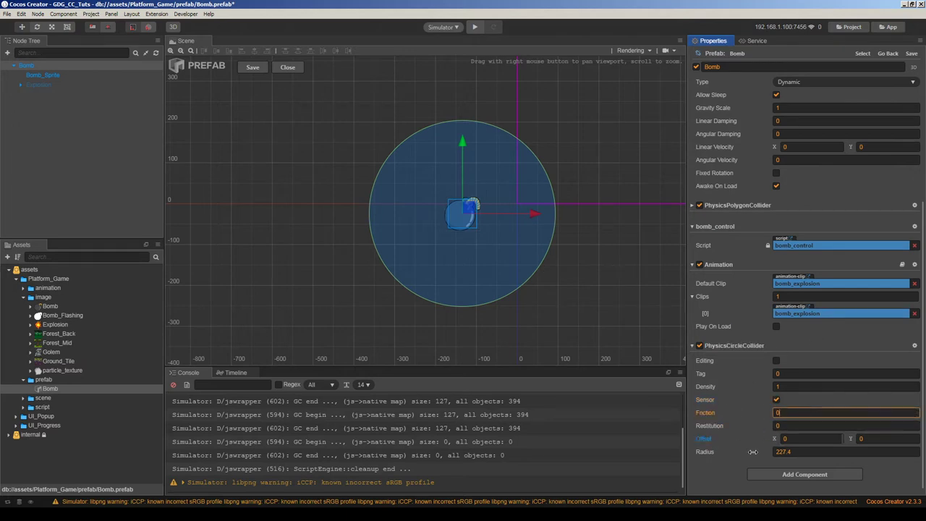
Set the circle collider's density to 0.000001
click(790, 387)
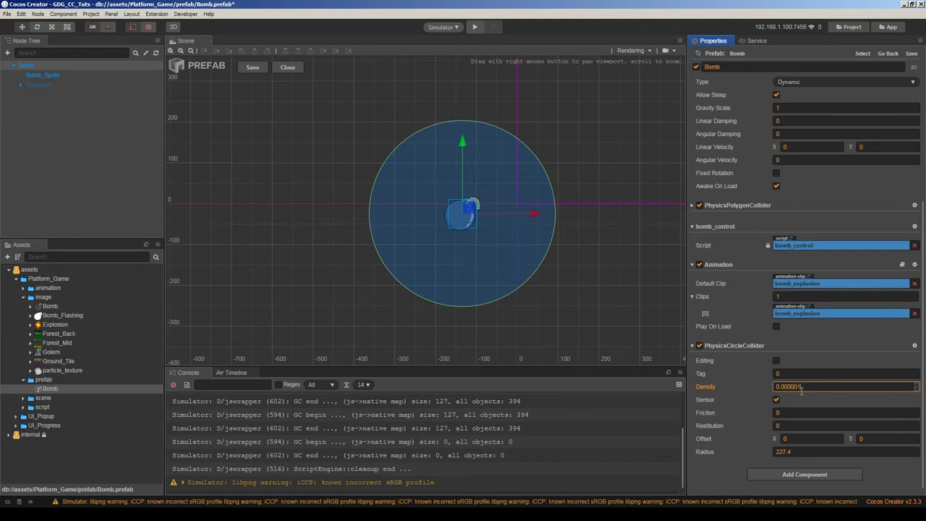
key(Return)
click(916, 389)
click(917, 384)
click(795, 386)
text(0)
click(775, 398)
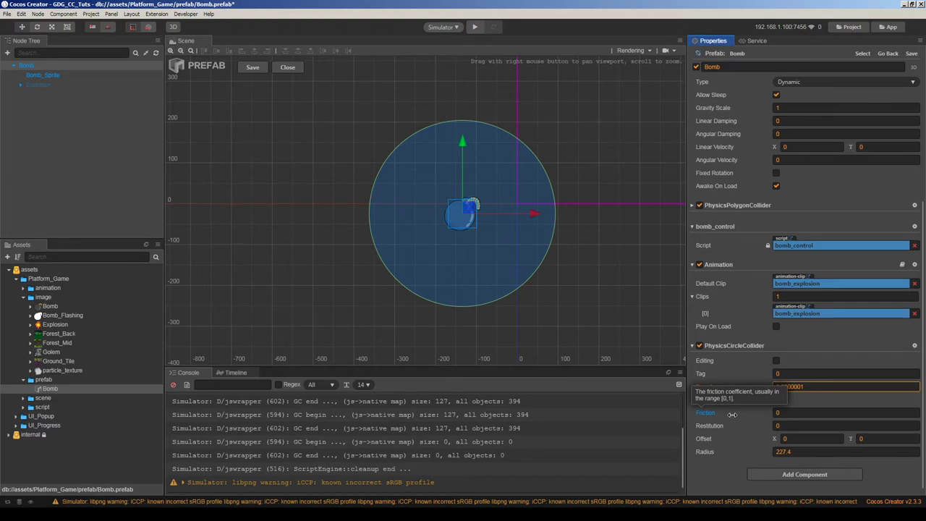
Make sure the contact listener is enabled on the Bomb's RigidBody and save the prefab
scroll(726, 405, up, 5)
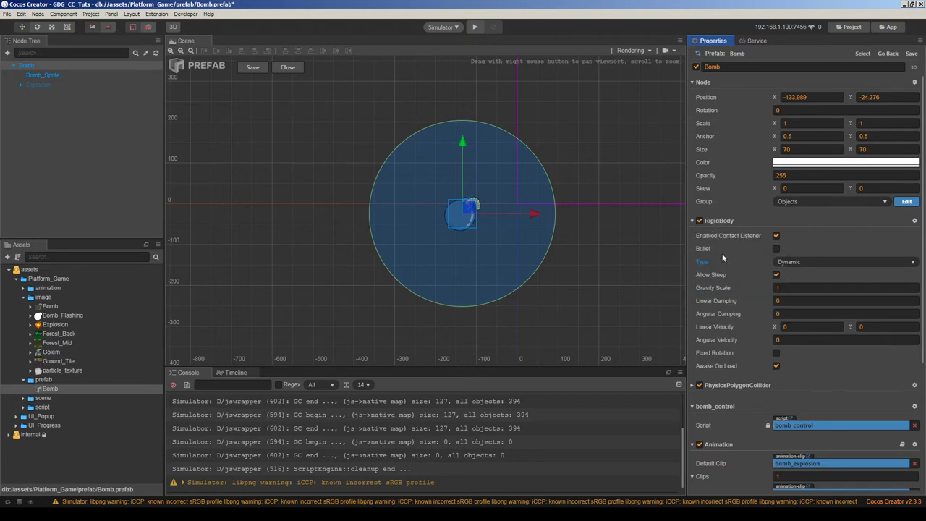
click(776, 237)
key(ctrl+s)
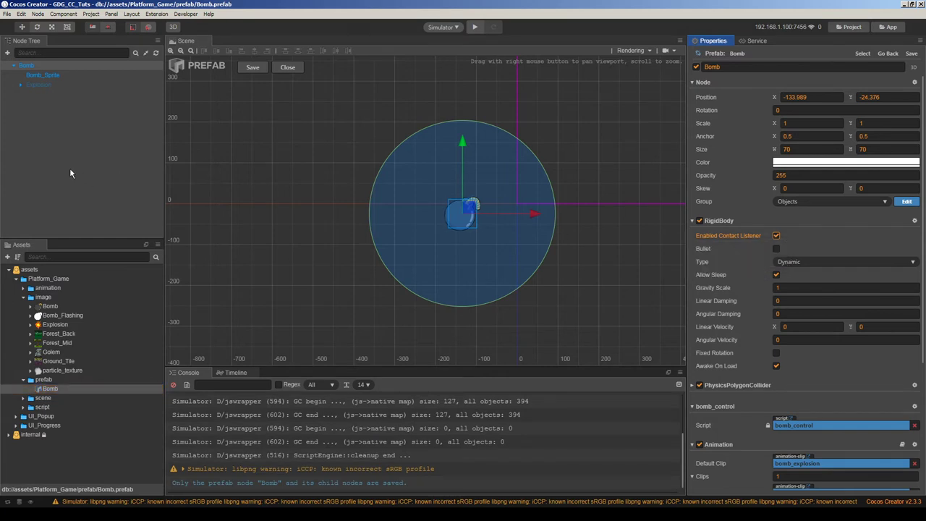
click(70, 174)
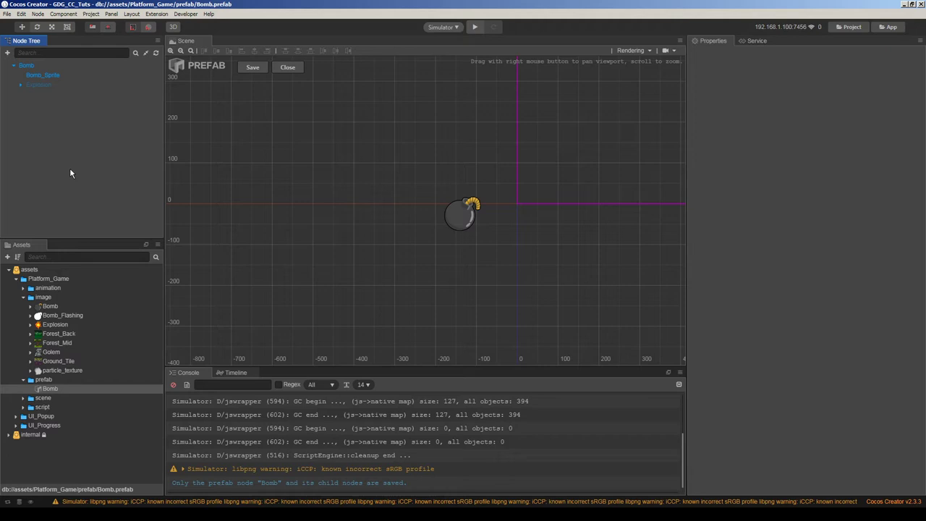
Duplicate the Bomb_Sprite node inside the Bomb prefab
click(454, 208)
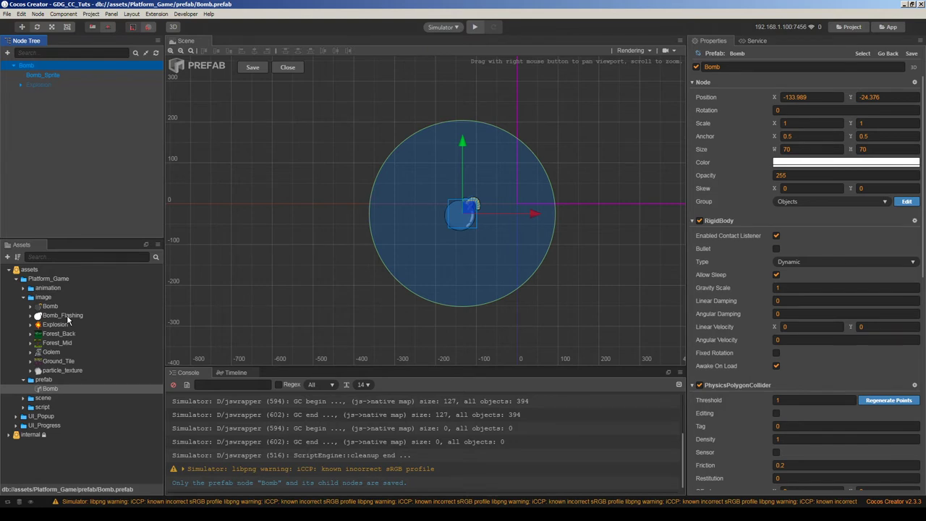
click(44, 76)
click(58, 76)
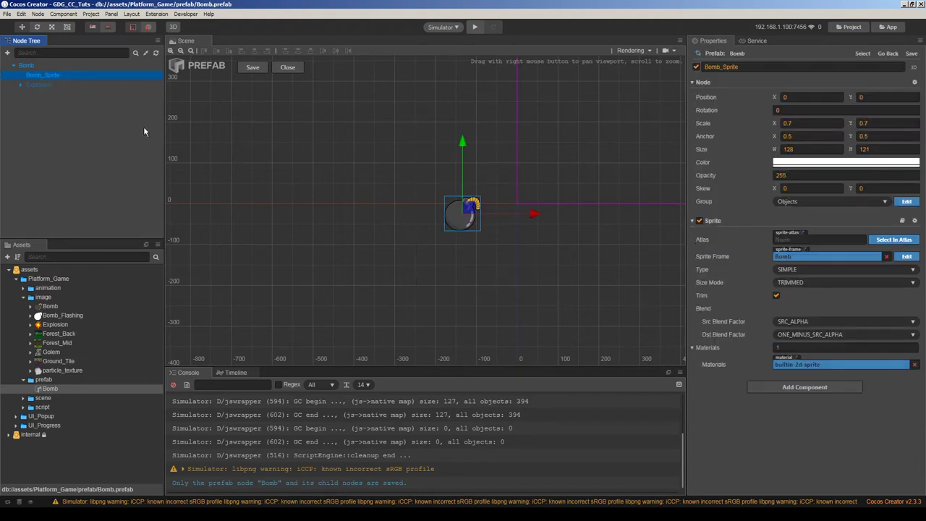
right_click(46, 75)
click(78, 118)
Rename the duplicated sprite node as Bomb_Sprite_Flasing
key(F2)
drag(60, 84, 159, 83)
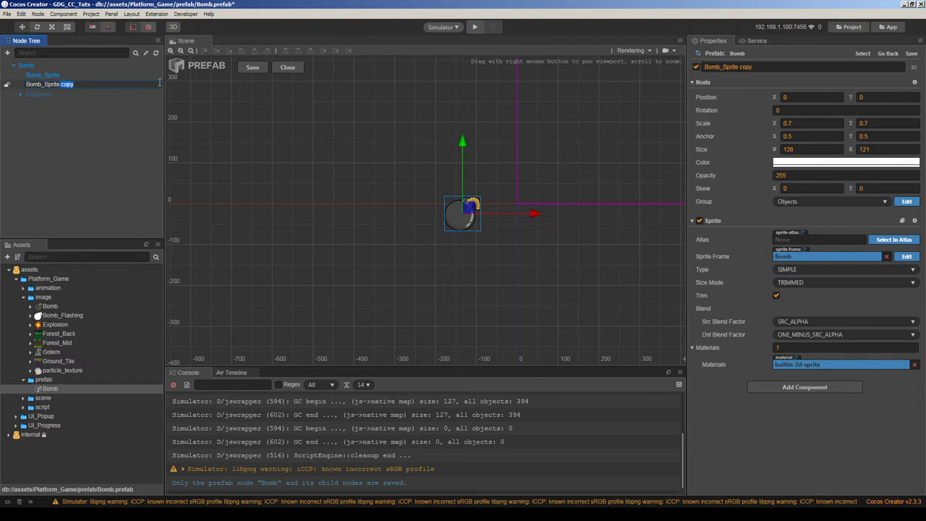
key(BackSpace)
key(Return)
key(F2)
click(89, 84)
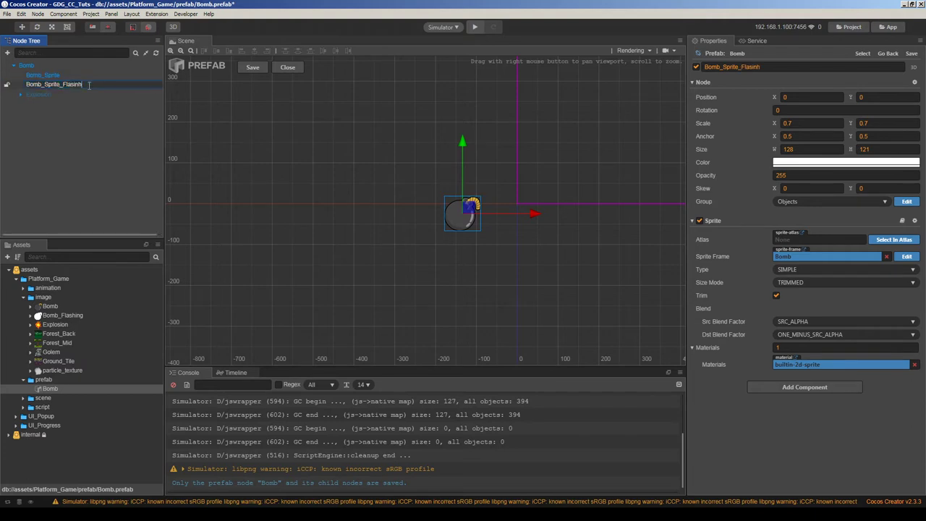
key(BackSpace)
text(g)
key(Return)
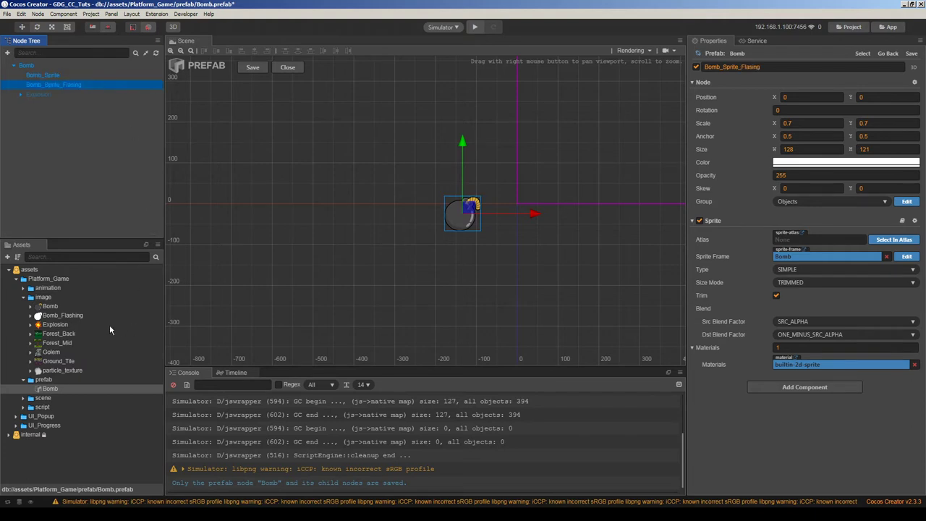
Assign the Bomb_Flashing image as the sprite frame of the Bomb_Sprite_Flasing node
click(65, 316)
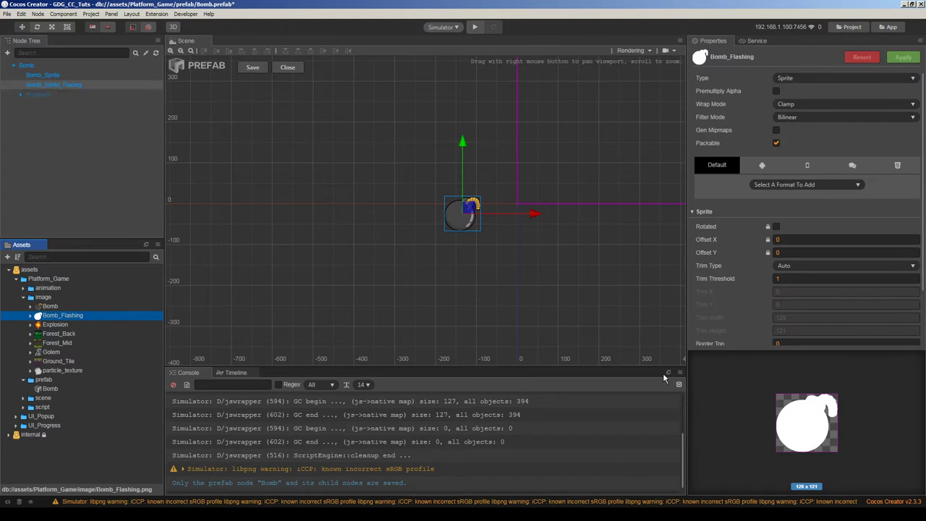
click(52, 83)
drag(63, 315, 794, 259)
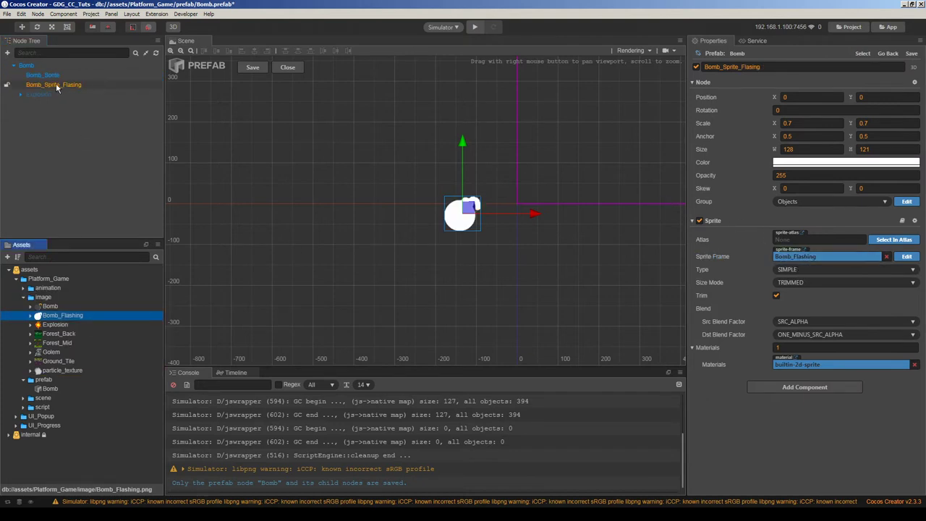
Tint the flashing sprite orange (#FF9D09) and make it slightly transparent with an opacity of about 212
click(789, 164)
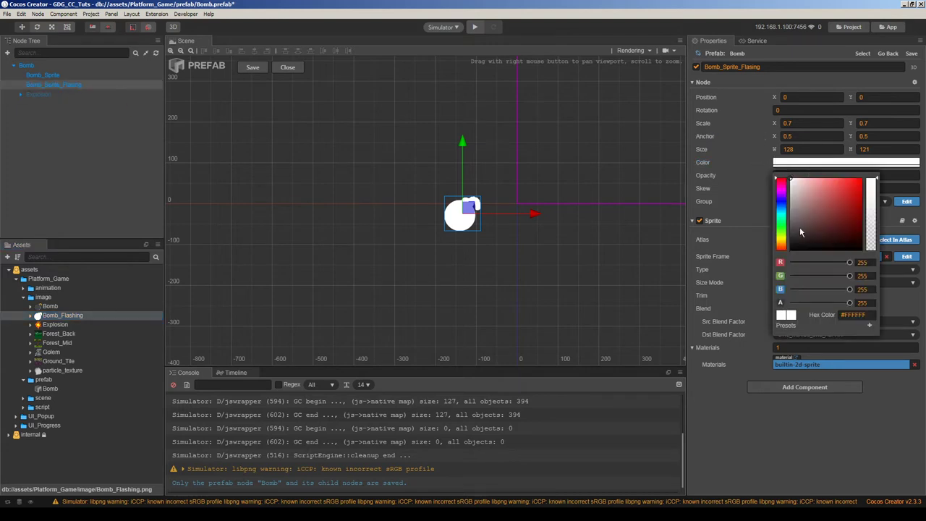
drag(783, 252, 784, 239)
drag(838, 192, 862, 179)
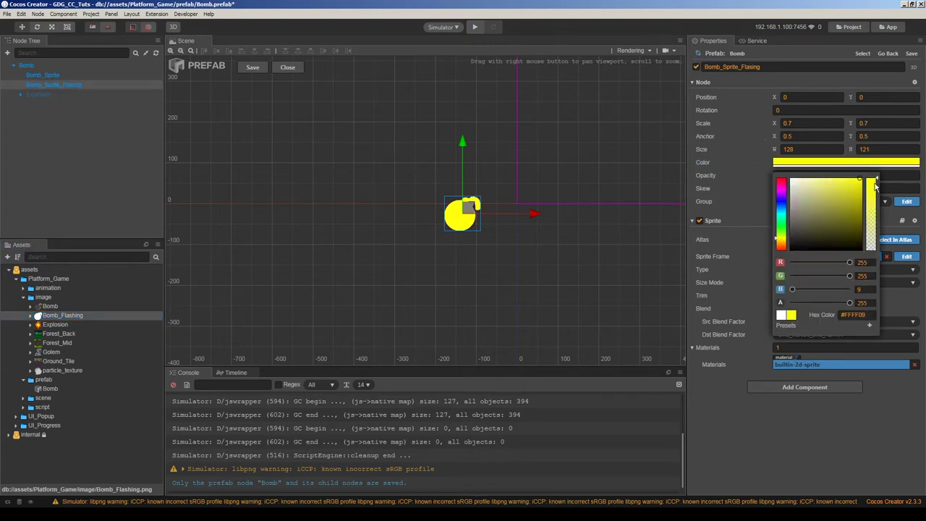
drag(780, 238, 781, 245)
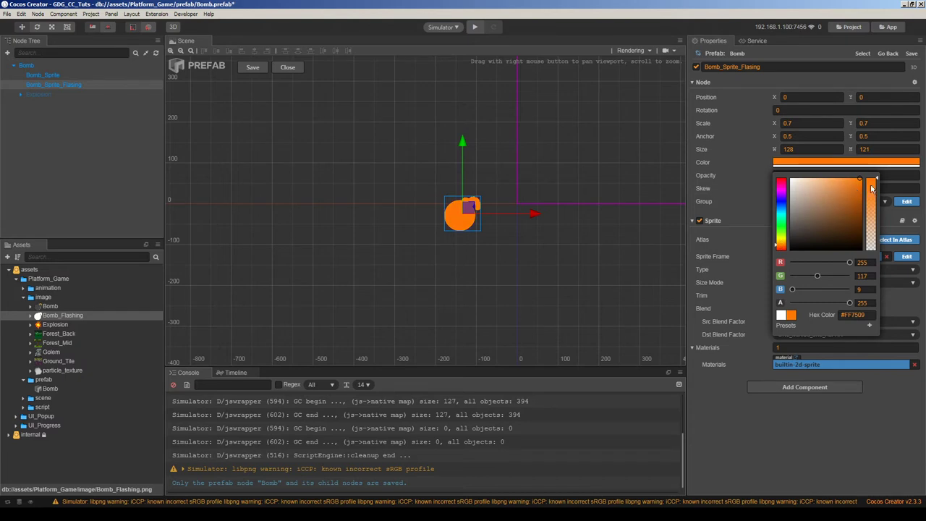
mouse_move(871, 188)
mouse_down()
mouse_move(877, 204)
mouse_move(876, 191)
mouse_up()
drag(781, 244, 781, 242)
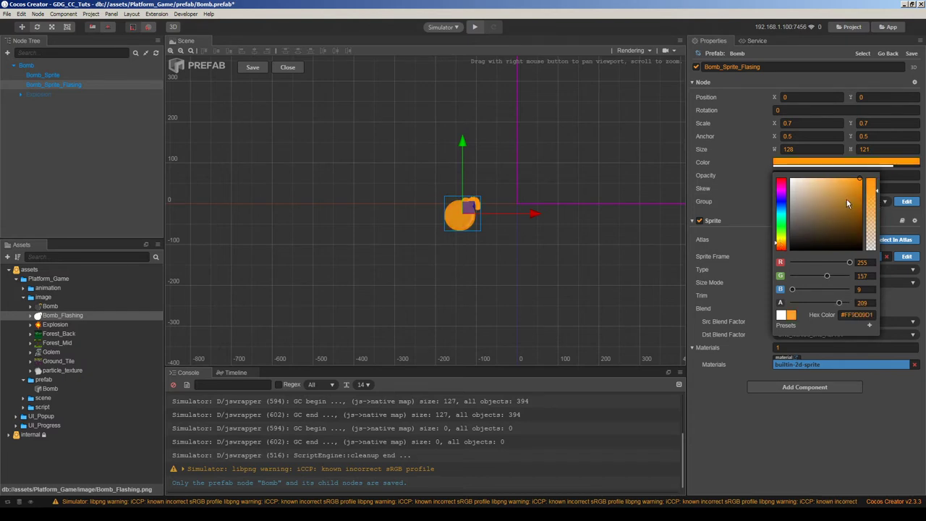
drag(876, 192, 877, 189)
click(786, 344)
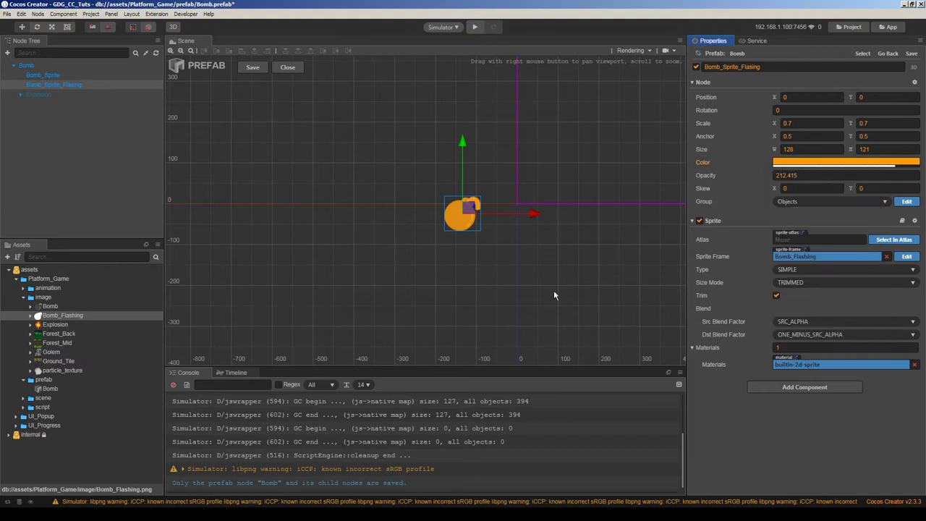
Switch the flashing sprite's visibility off and on repeatedly to preview the flashing, leave it enabled and save the prefab
click(56, 84)
click(696, 67)
click(695, 66)
click(695, 66)
click(695, 67)
click(697, 67)
click(697, 67)
click(696, 68)
click(697, 67)
click(696, 67)
click(696, 67)
click(253, 66)
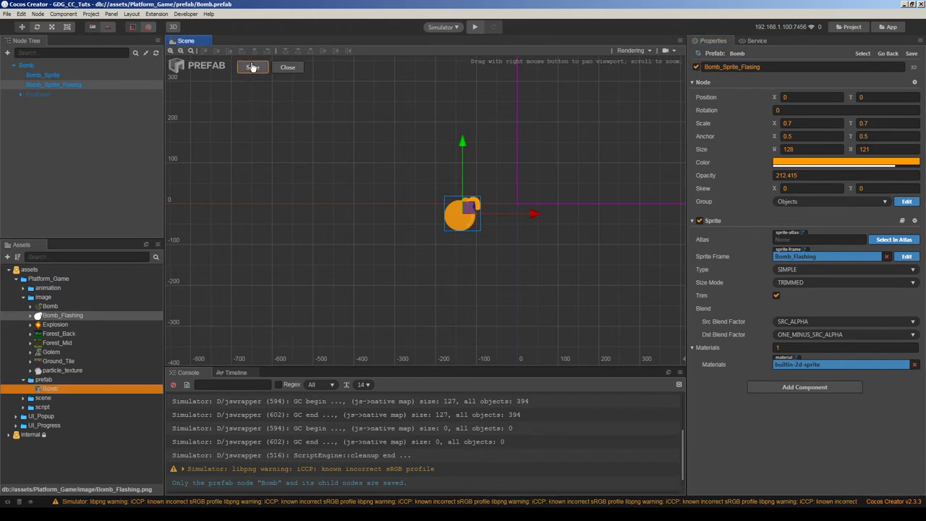
On the Bomb node, move the PhysicsCircleCollider component up directly below the PhysicsPolygonCollider and collapse the polygon collider
click(27, 66)
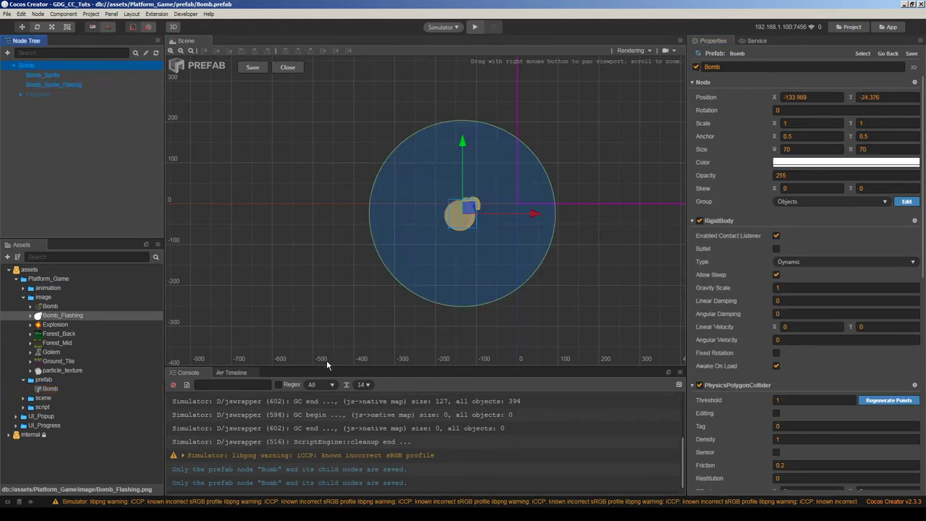
click(236, 373)
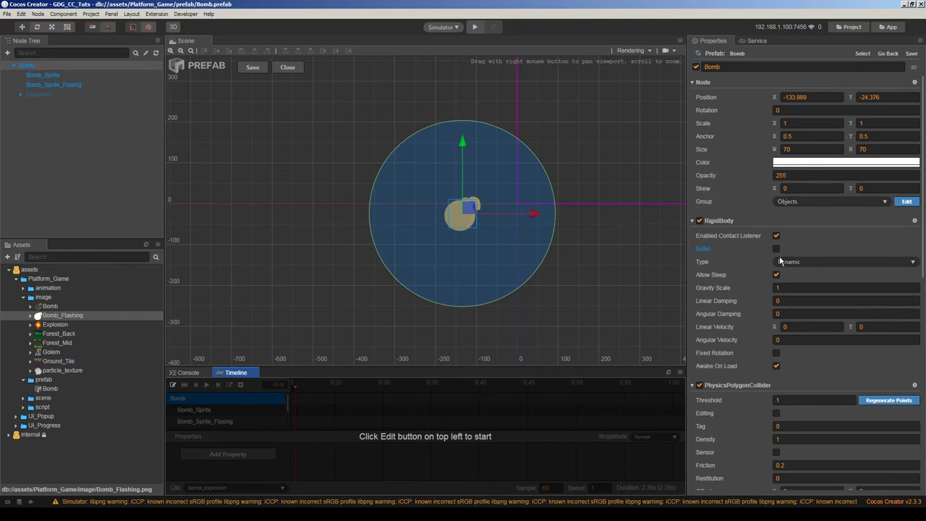
scroll(731, 266, down, 10)
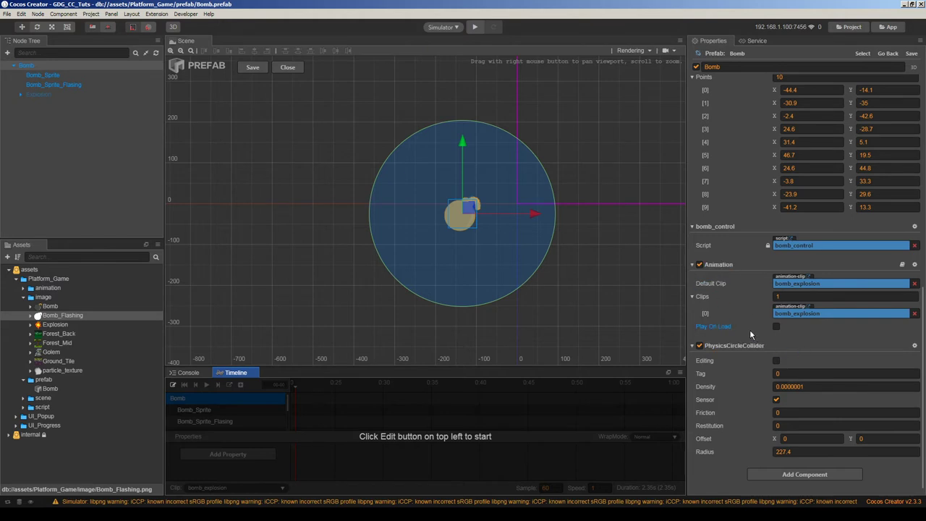
click(914, 348)
click(903, 383)
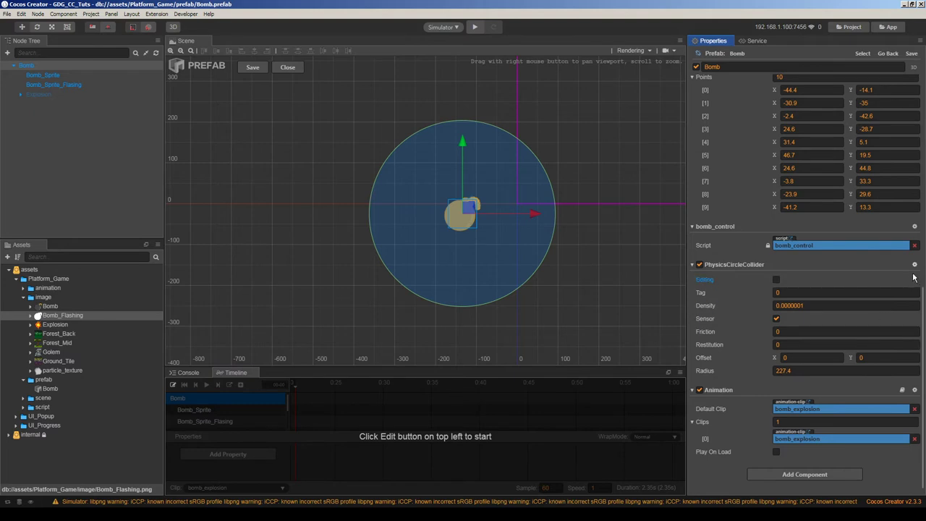
click(914, 265)
click(881, 299)
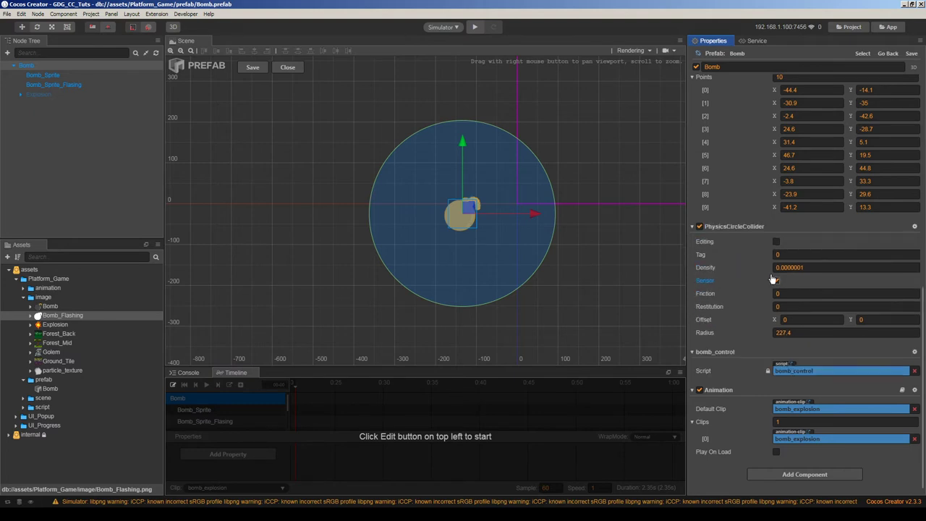
scroll(738, 214, up, 5)
click(738, 183)
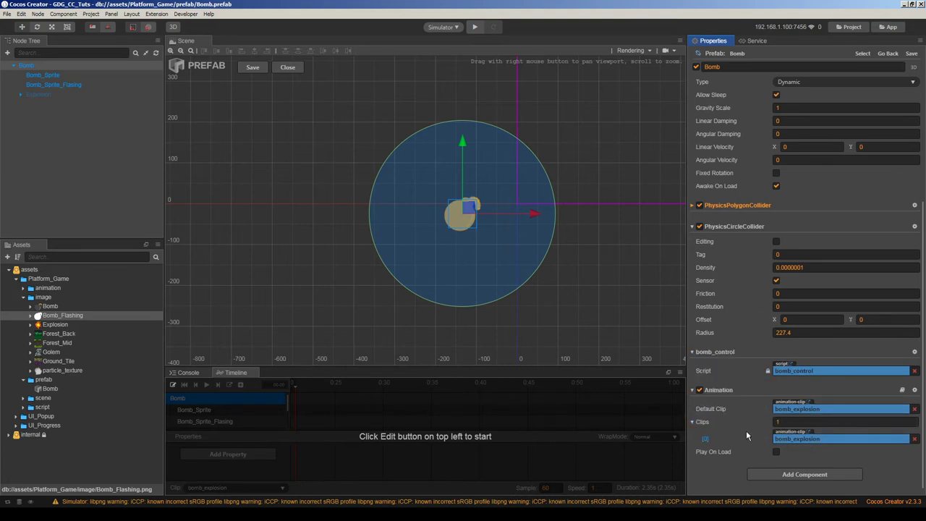
Start editing the bomb_explosion clip, scrub through its frames and return to the first frame
click(173, 386)
drag(322, 365, 313, 335)
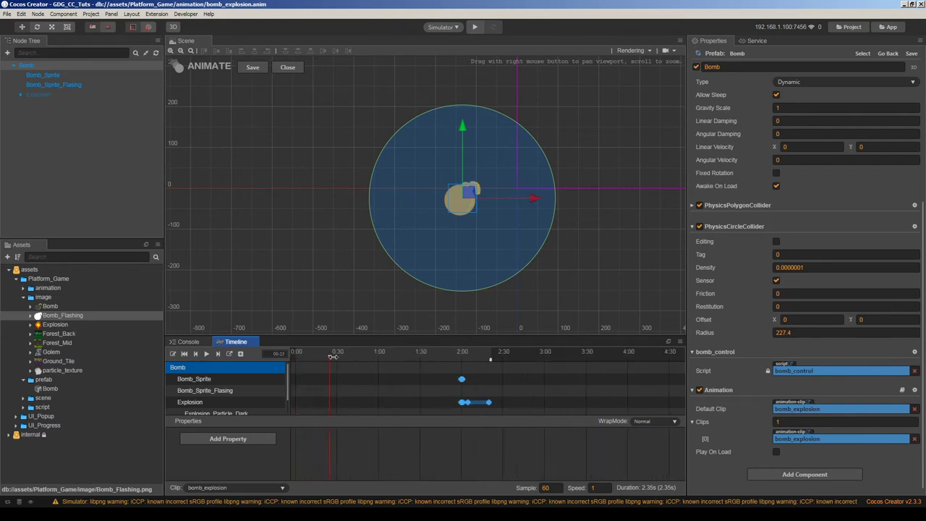
drag(295, 356, 205, 308)
click(464, 352)
drag(464, 352, 252, 352)
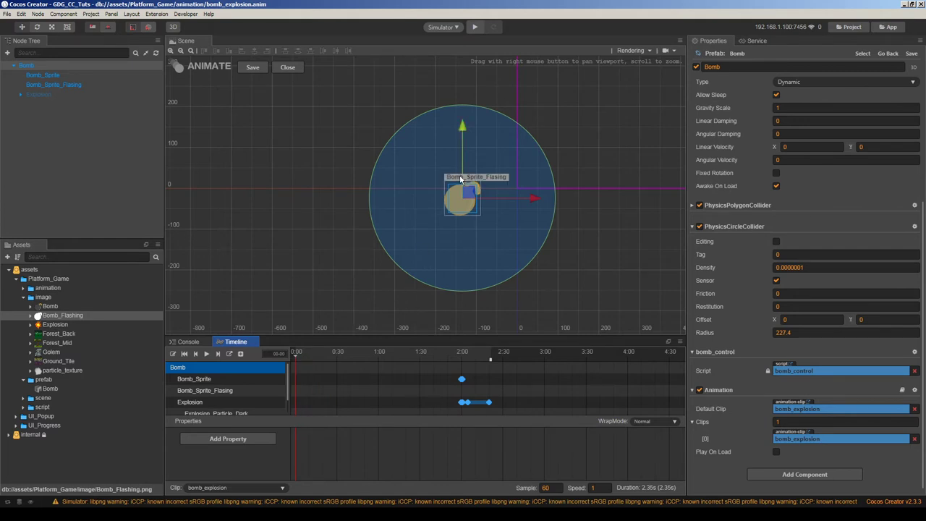
Add an opacity property track for Bomb_Sprite_Flasing to the bomb_explosion animation
click(59, 86)
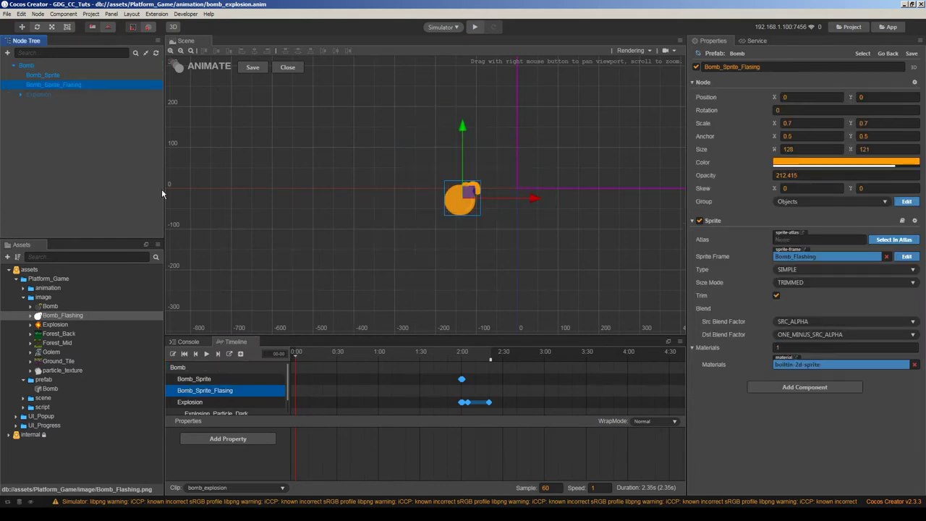
drag(318, 337, 318, 301)
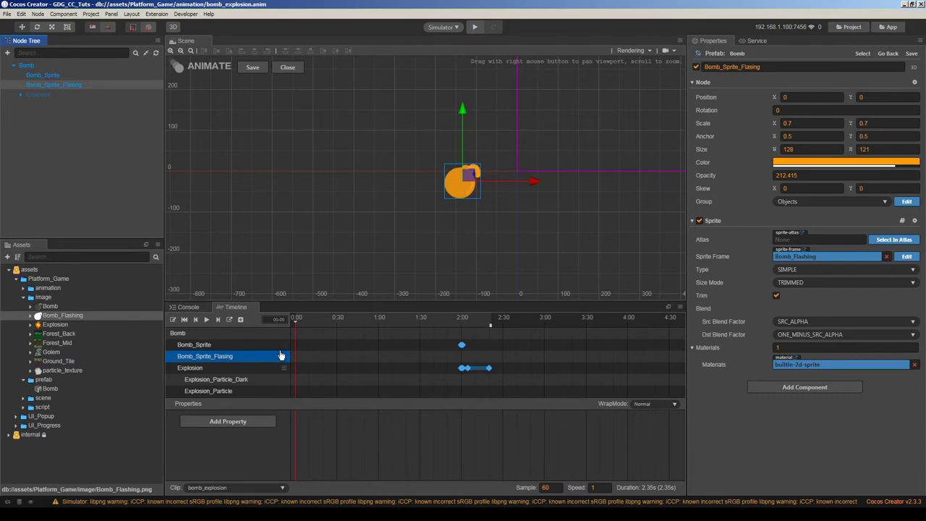
click(266, 426)
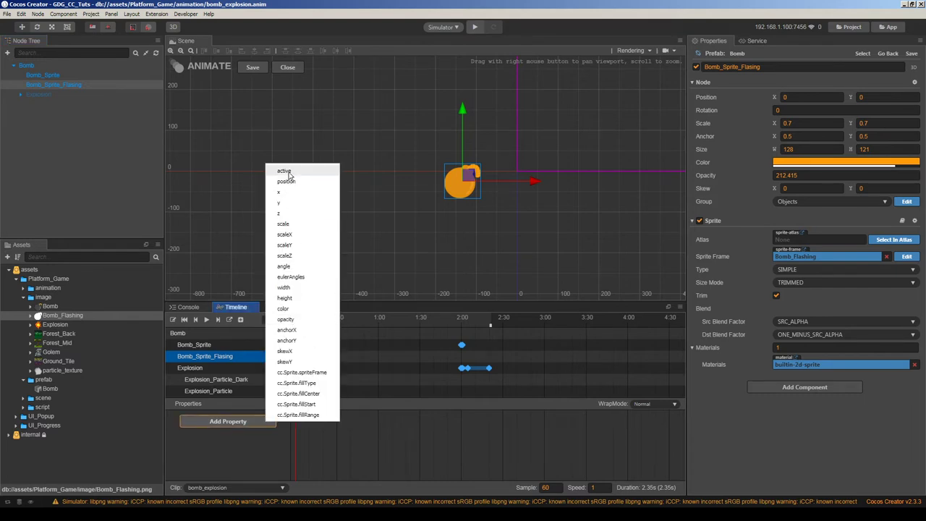
click(285, 319)
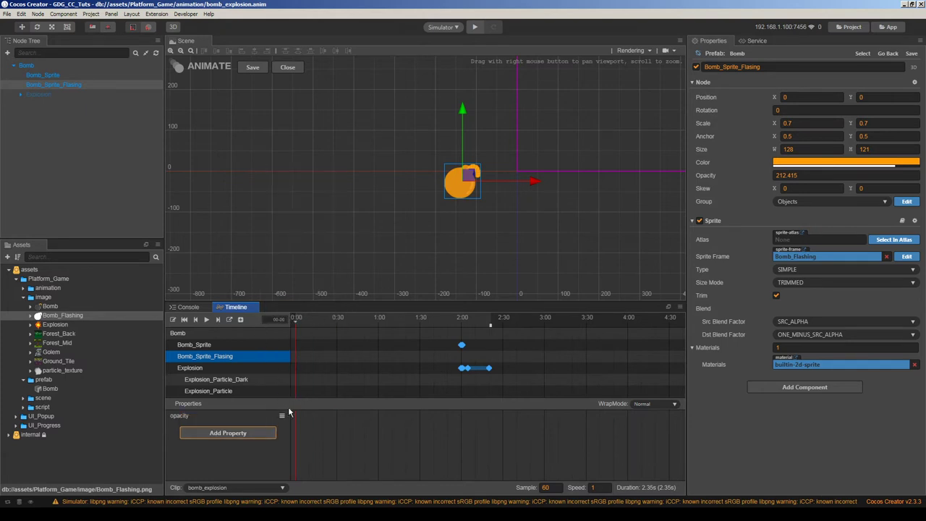
click(799, 164)
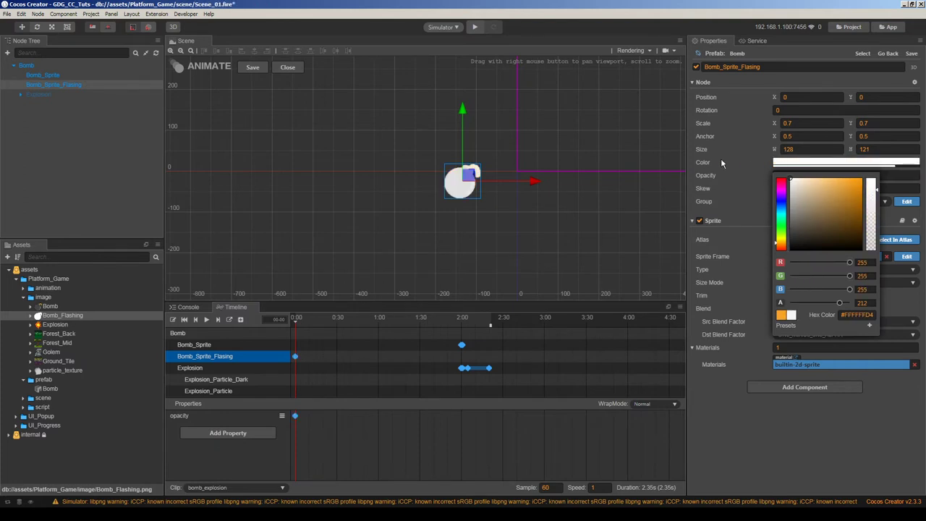
click(720, 158)
click(798, 175)
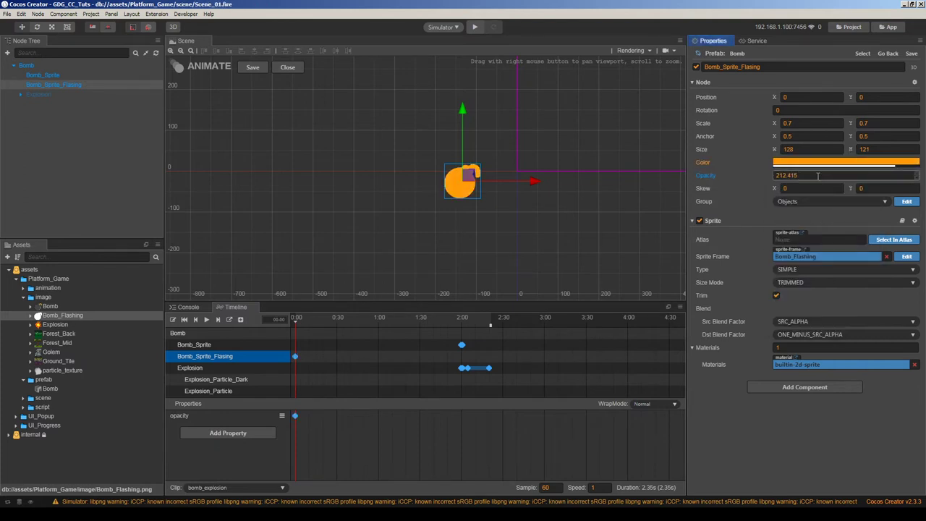
click(800, 175)
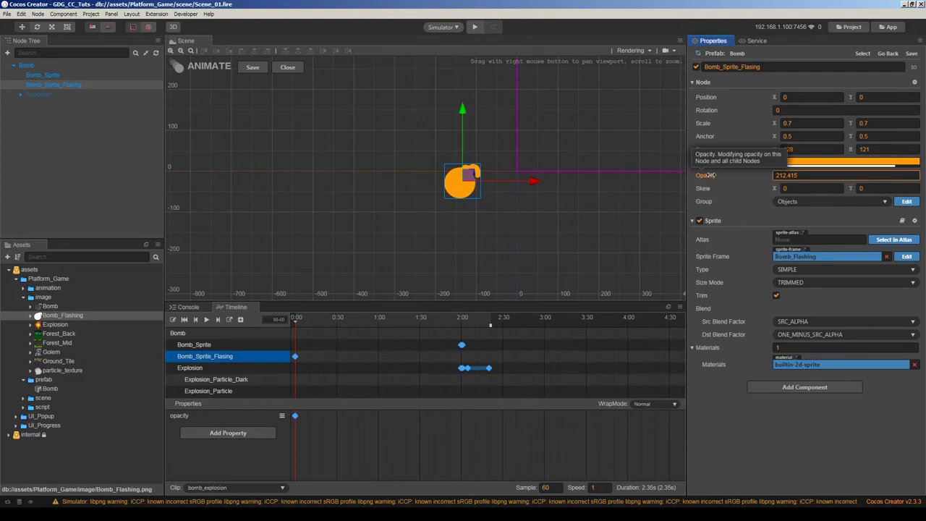
key(ctrl+a)
text(200)
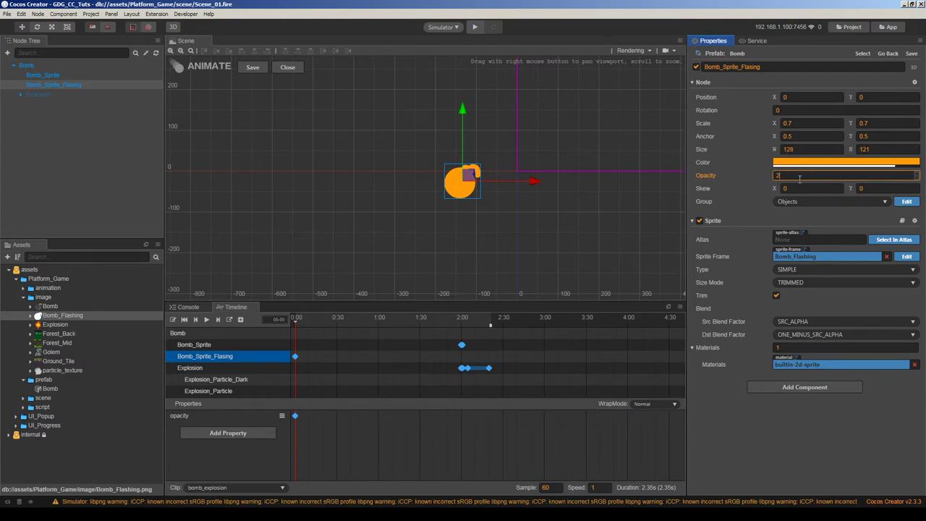
key(Return)
Set the flashing sprite's opacity keyframe to 0 on the first frame
key(ctrl+a)
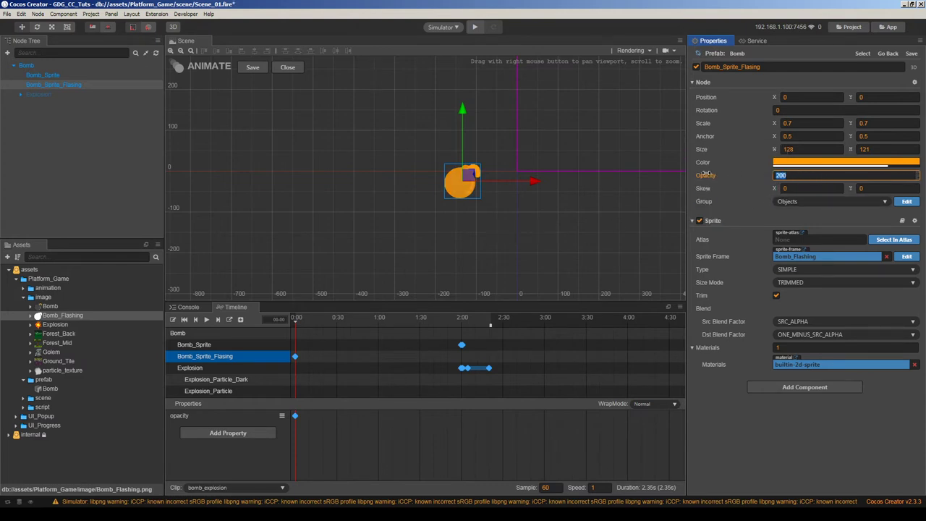
text(0)
key(Return)
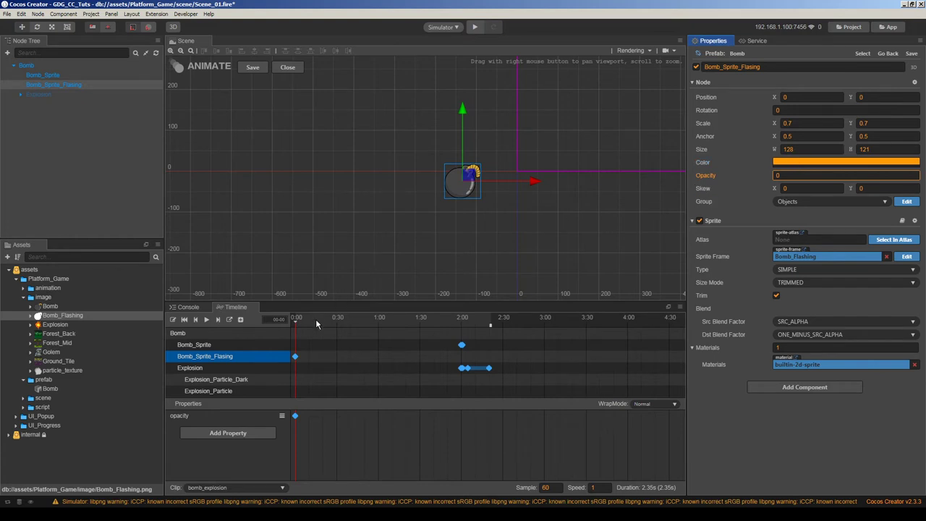
Keyframe the flashing sprite's opacity at 200 on frame 0:20 and at 0 on frame 0:40
drag(303, 319, 323, 323)
click(803, 175)
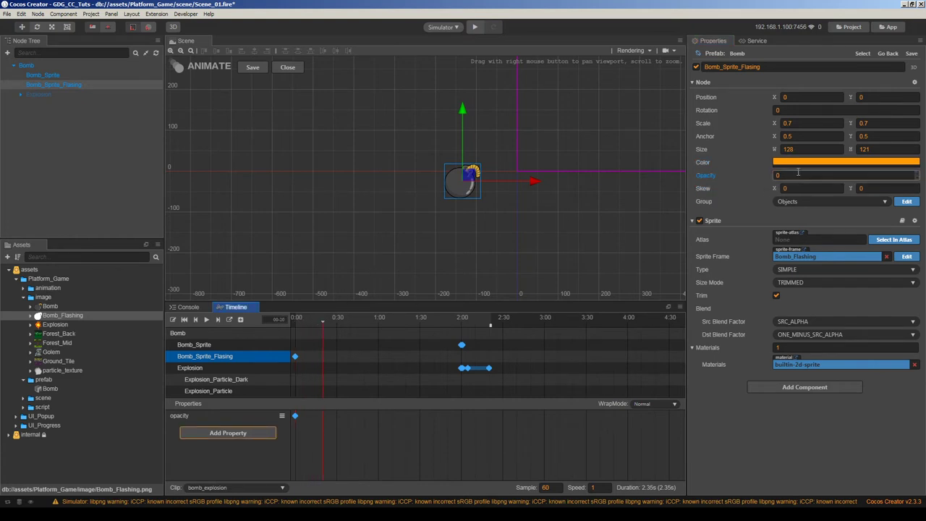
text(200)
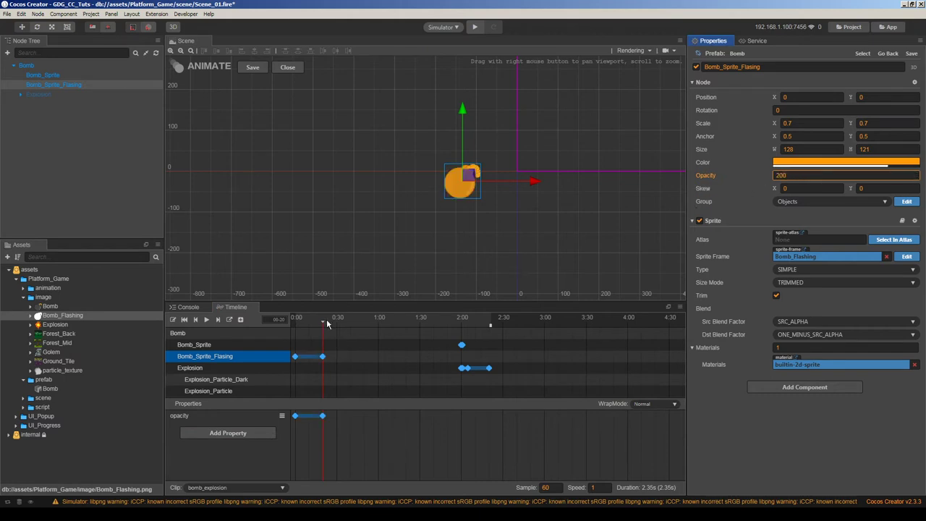
drag(327, 319, 353, 321)
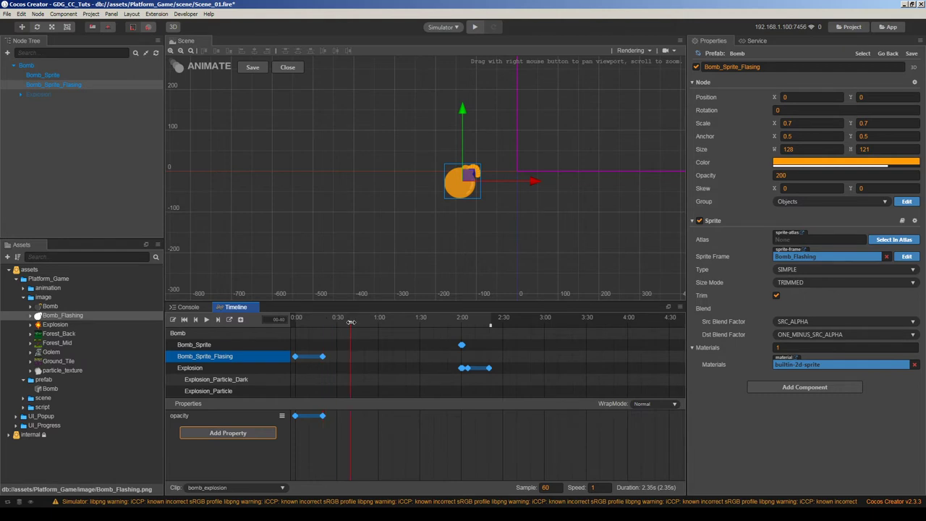
click(792, 174)
text(0)
key(Return)
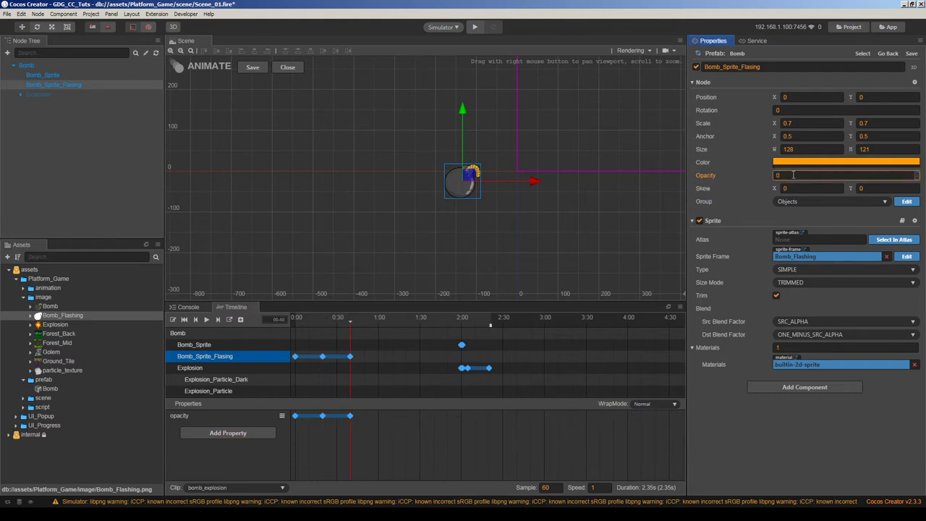
Keyframe Bomb_Sprite_Flasing's opacity at 200 on frame 1:00 and at 0 on frame 1:20
drag(352, 318, 379, 324)
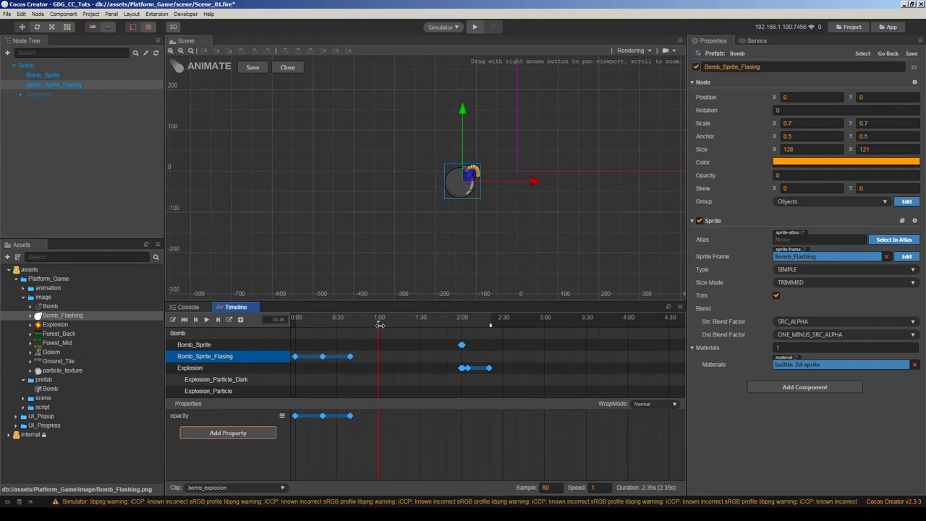
click(791, 175)
text(200)
key(Return)
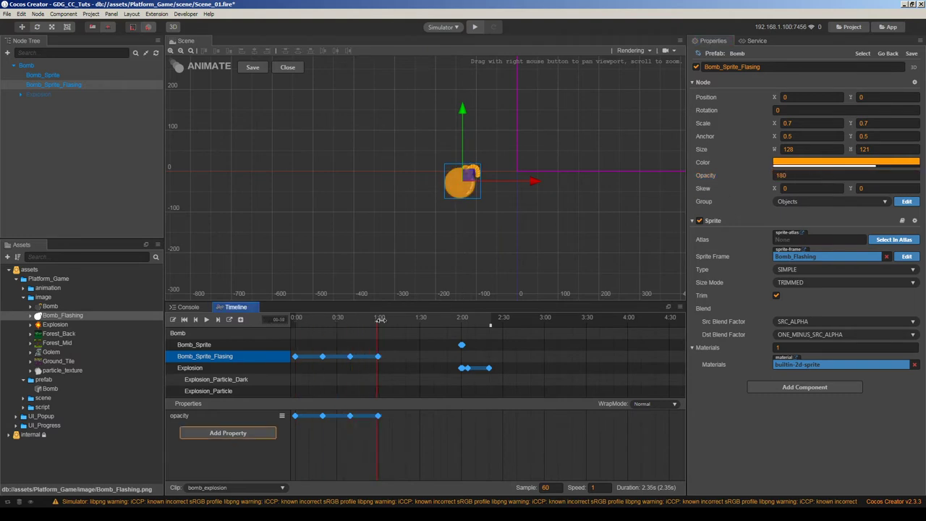
click(403, 320)
drag(402, 321, 433, 322)
double_click(796, 175)
text(0)
Keyframe the flashing sprite's opacity at 200 on frame 1:40 and at 0 on frame 2:00
double_click(796, 175)
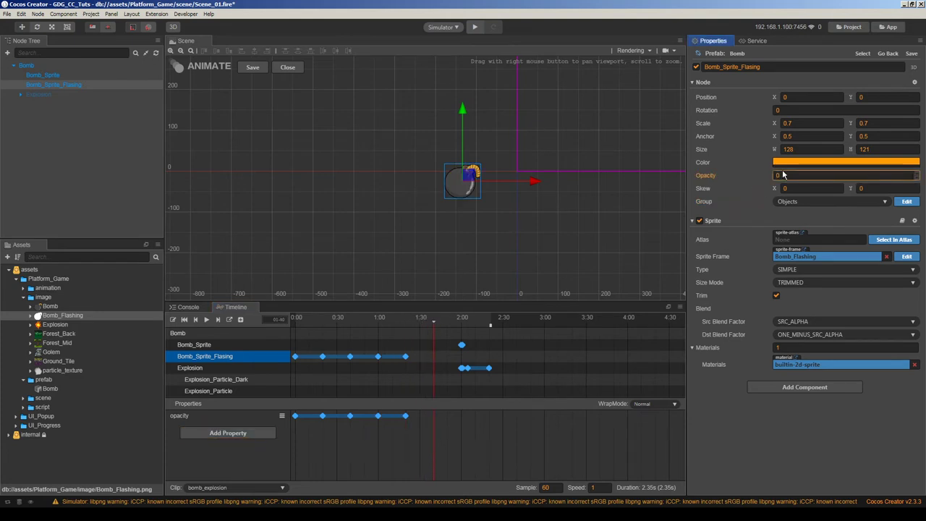
text(200)
key(Return)
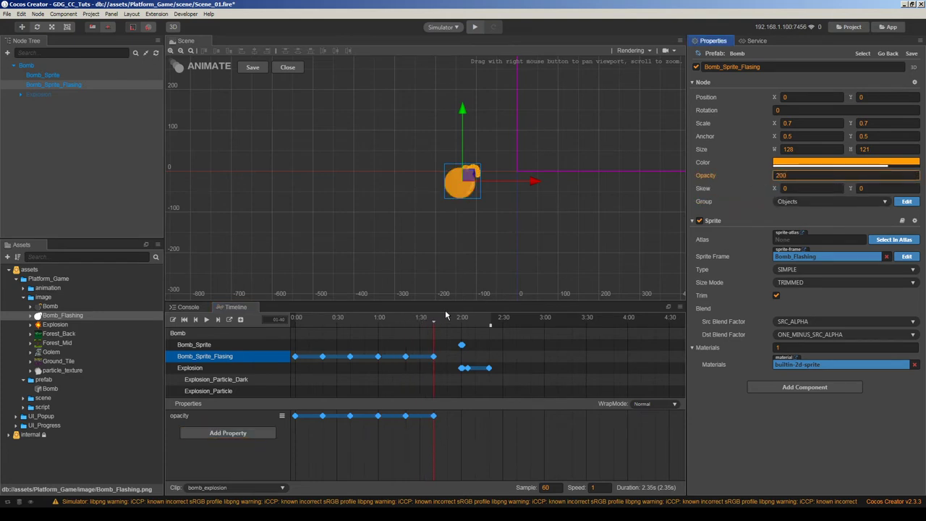
drag(434, 320, 461, 321)
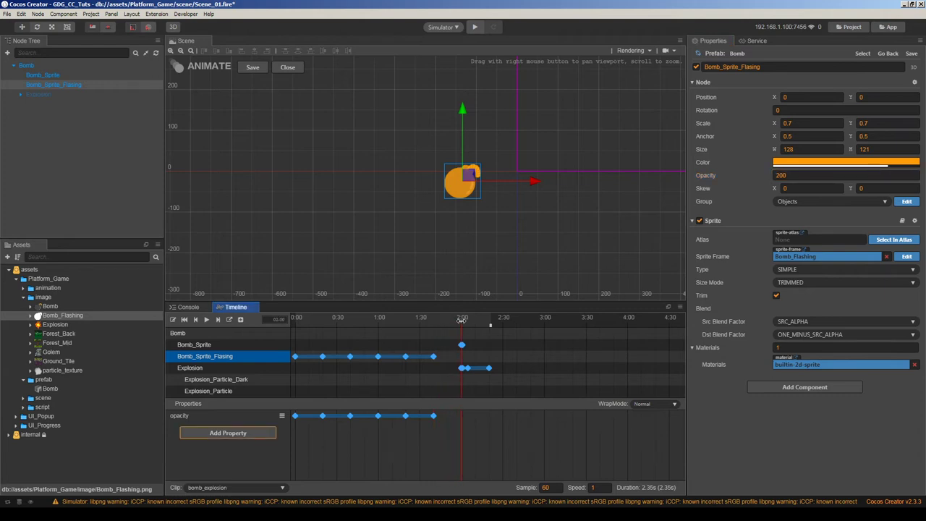
double_click(796, 175)
text(0)
key(Return)
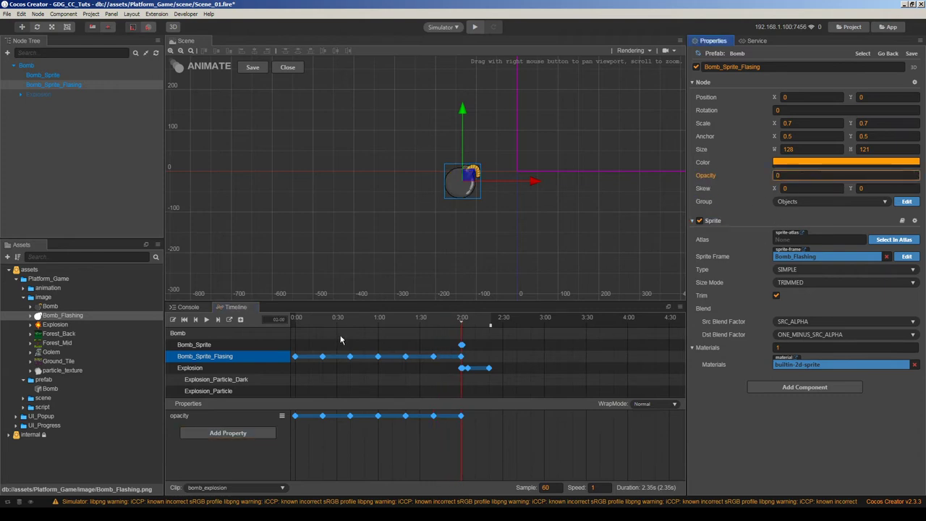
Play back the bomb_explosion clip from the first frame to check the pace of the flashing
click(183, 319)
key(ctrl+p)
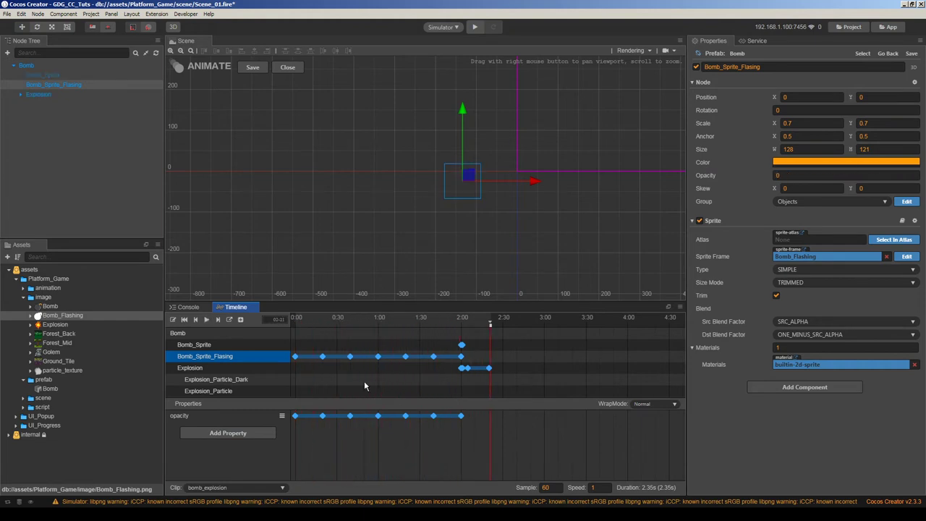
click(184, 319)
click(206, 320)
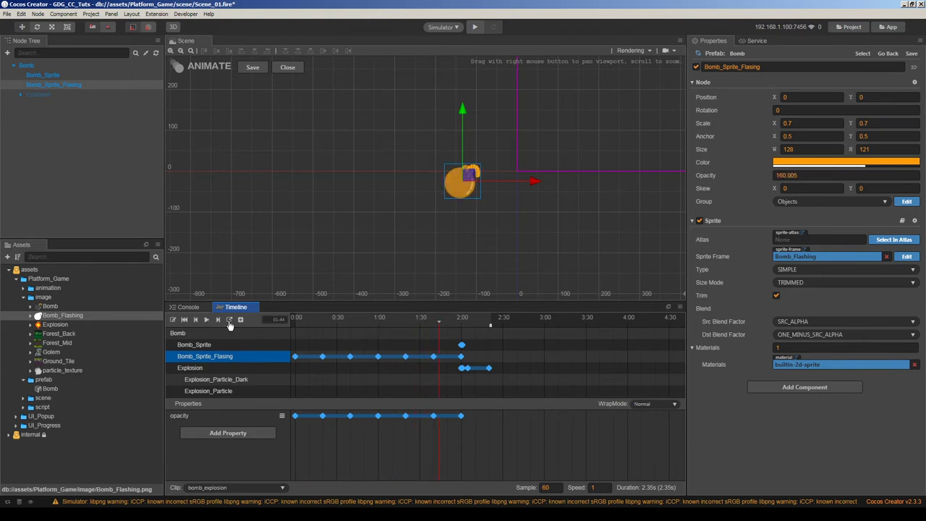
click(229, 320)
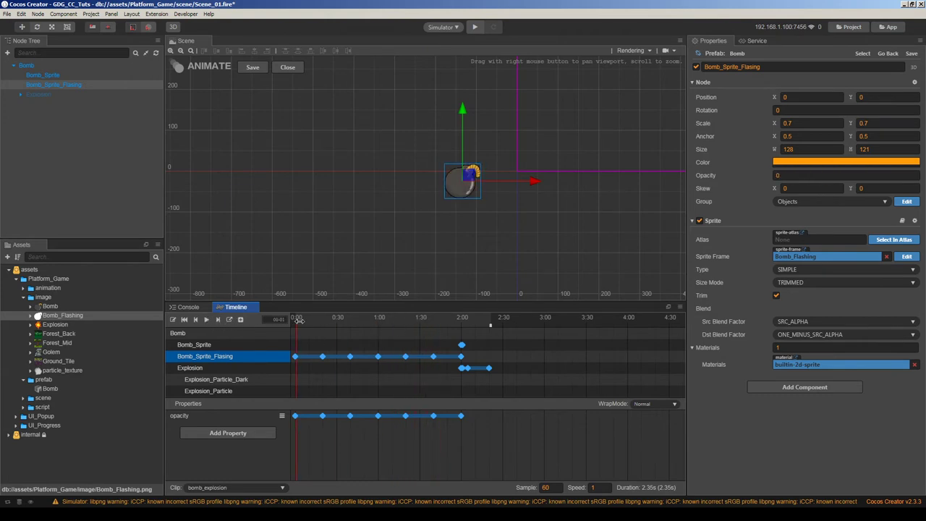
Respace the flashing sprite's opacity keyframes to every 10 frames, at 0:10, 0:20, 0:30, 0:40, 0:50 and 1:00
drag(298, 320, 323, 327)
scroll(339, 439, up, 5)
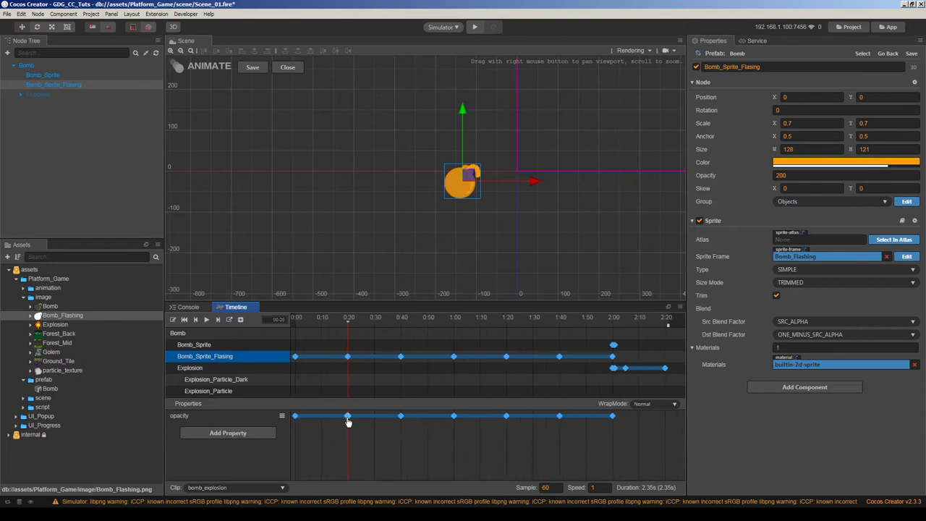
drag(345, 321, 295, 321)
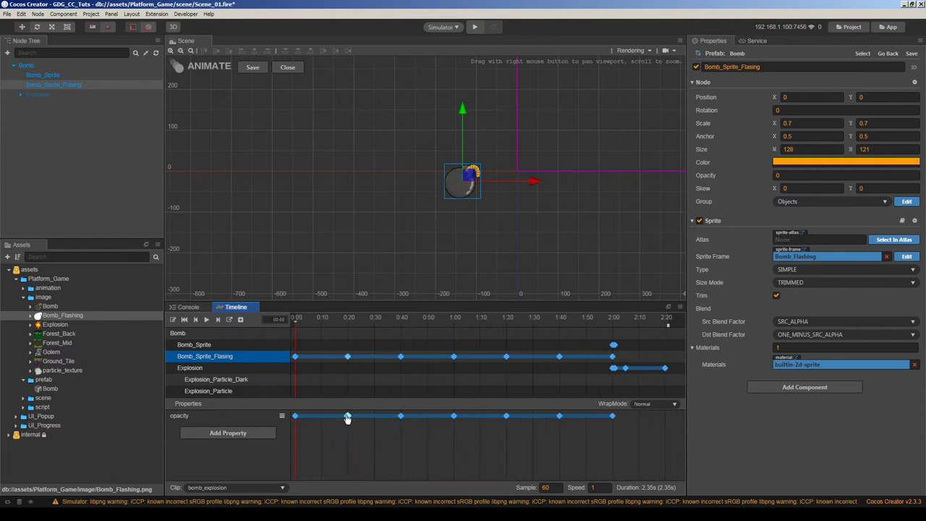
drag(348, 416, 321, 416)
drag(401, 417, 347, 416)
drag(455, 417, 374, 416)
drag(506, 417, 400, 416)
drag(557, 417, 426, 417)
drag(611, 418, 454, 418)
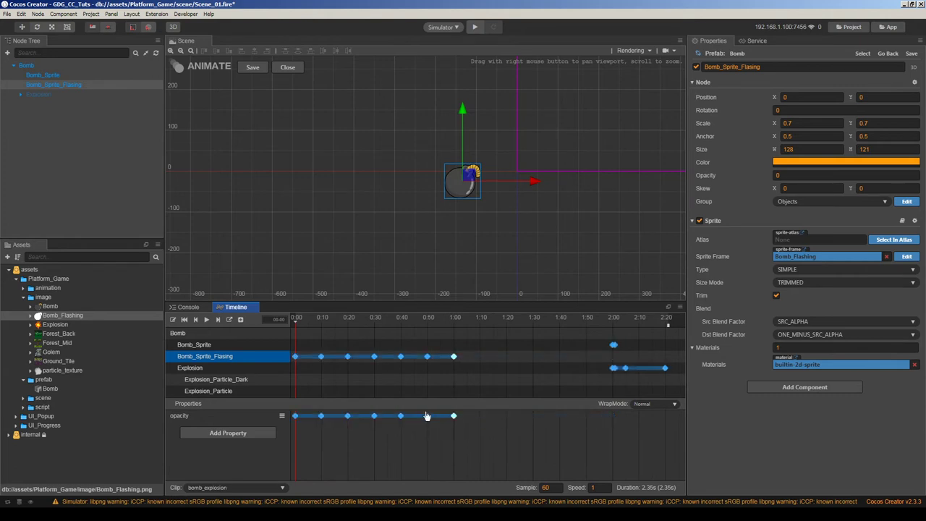
Preview the faster flashing and place the playhead on frame 1:00
click(208, 321)
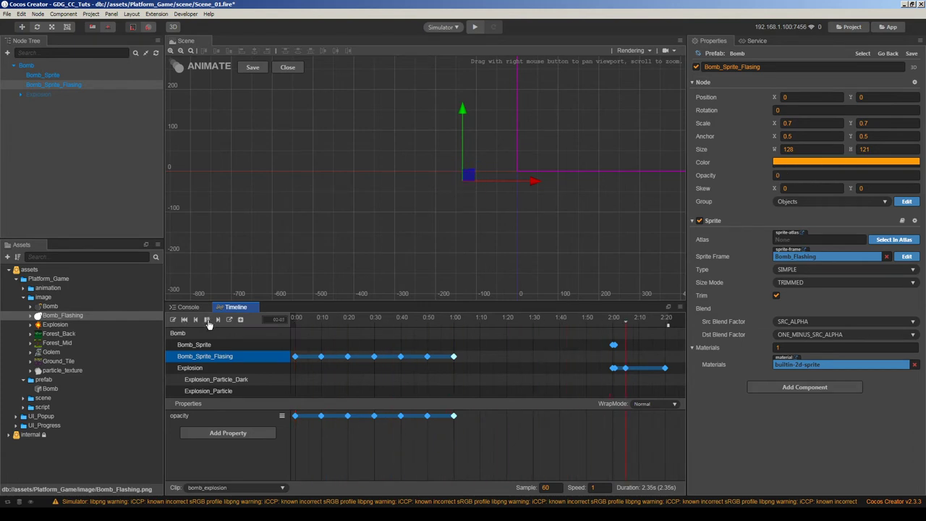
click(205, 320)
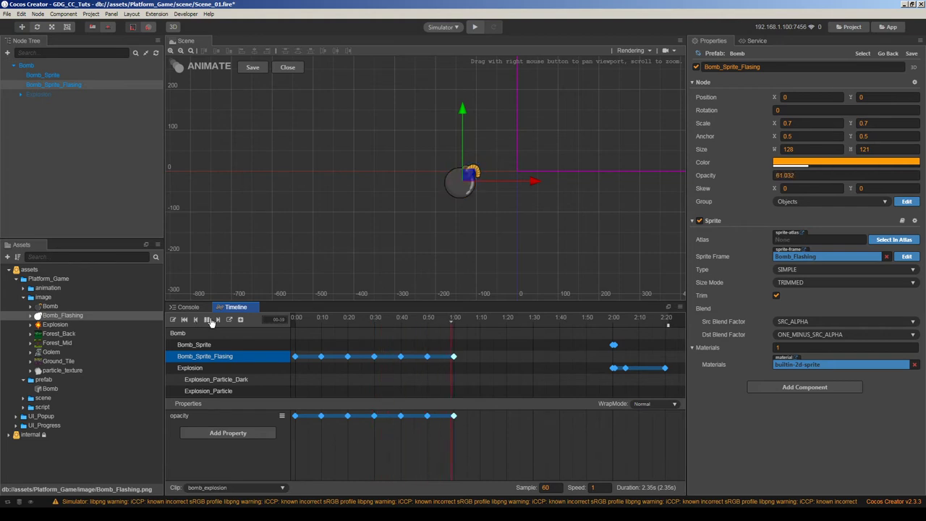
drag(471, 319, 456, 320)
drag(472, 431, 282, 411)
key(ctrl+c)
key(ctrl+v)
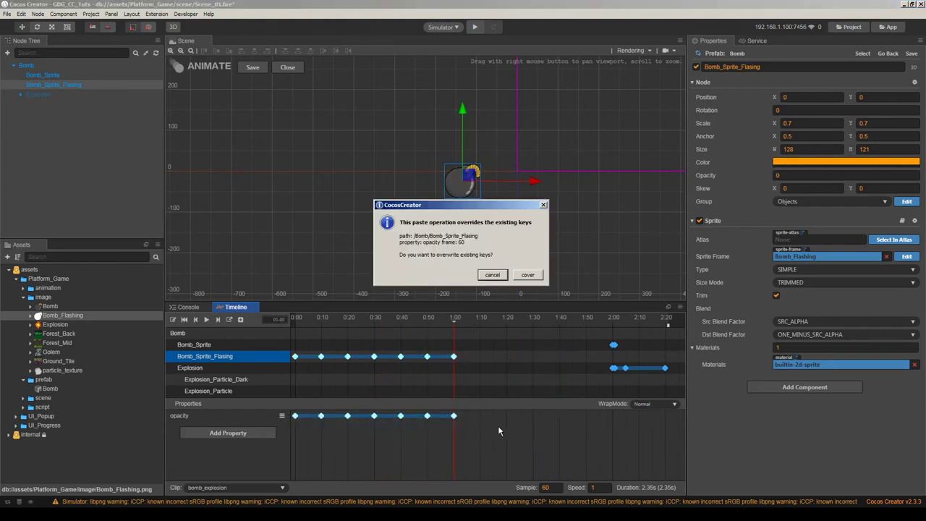
click(491, 275)
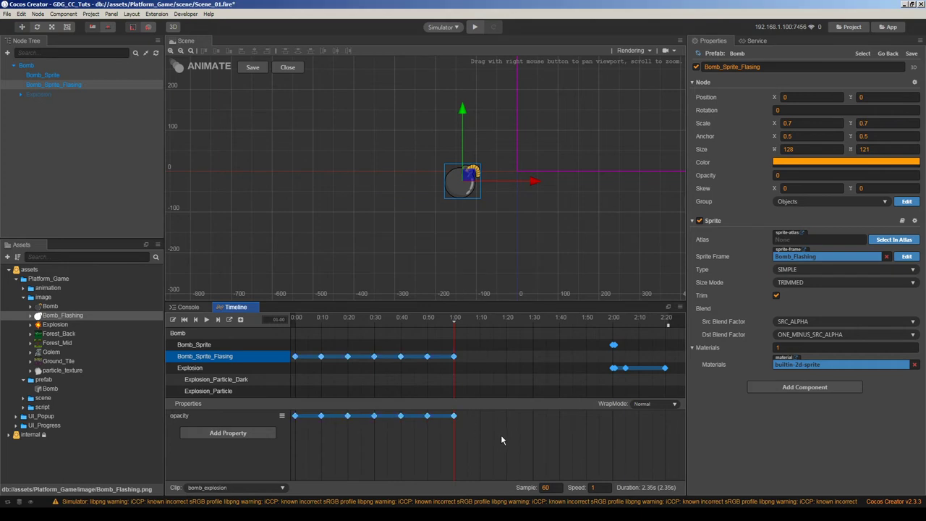
Copy all of the flashing sprite's opacity keyframes and paste them from frame 1:00, overwriting the existing key there
drag(501, 434, 290, 408)
key(ctrl+c)
key(ctrl+v)
click(463, 321)
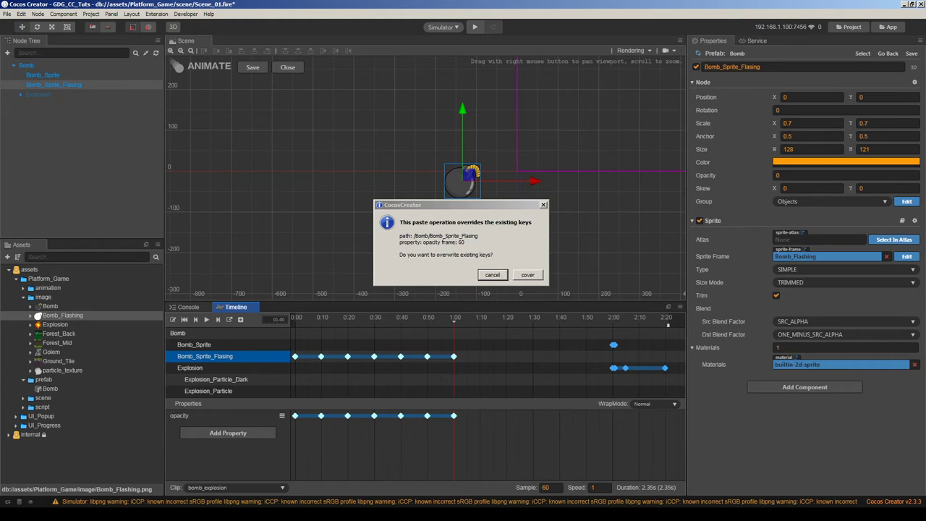
click(527, 274)
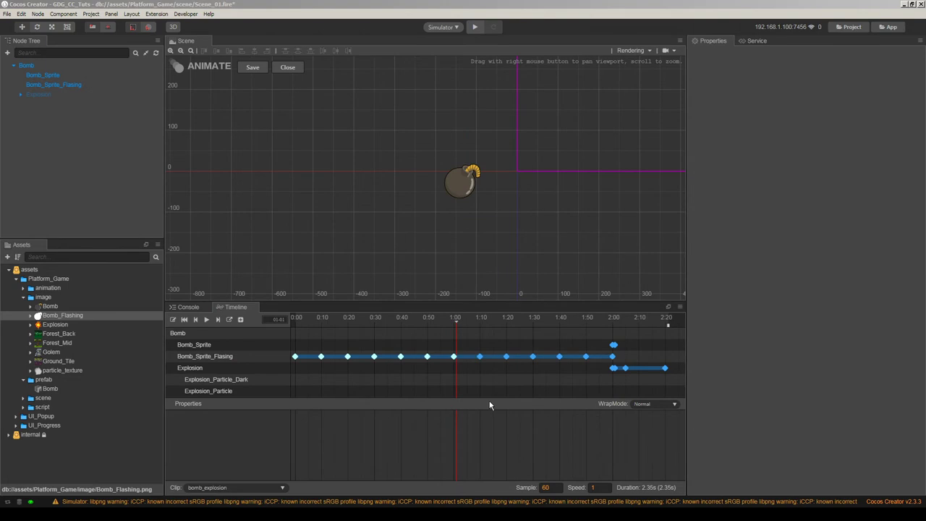
Play back the bomb_explosion clip from the first frame to check the flashing up to the explosion
click(358, 319)
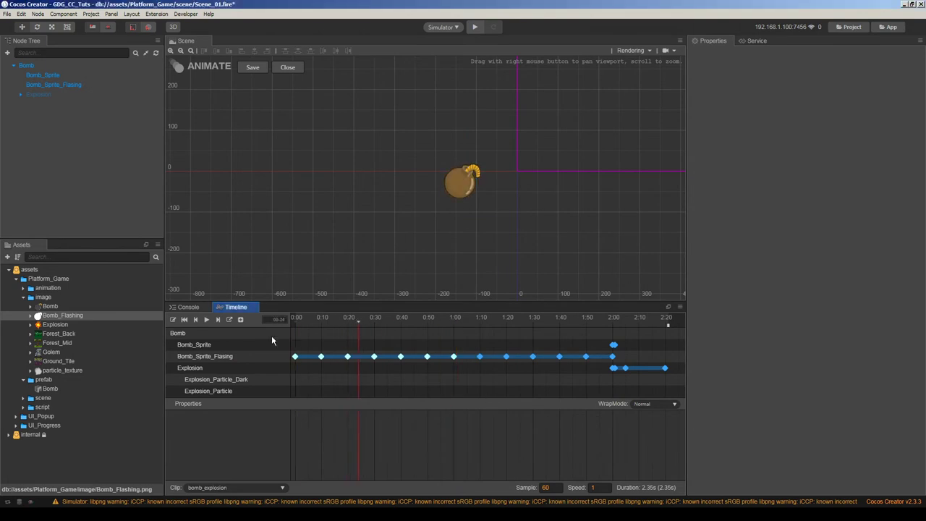
click(211, 356)
key(ctrl+Left)
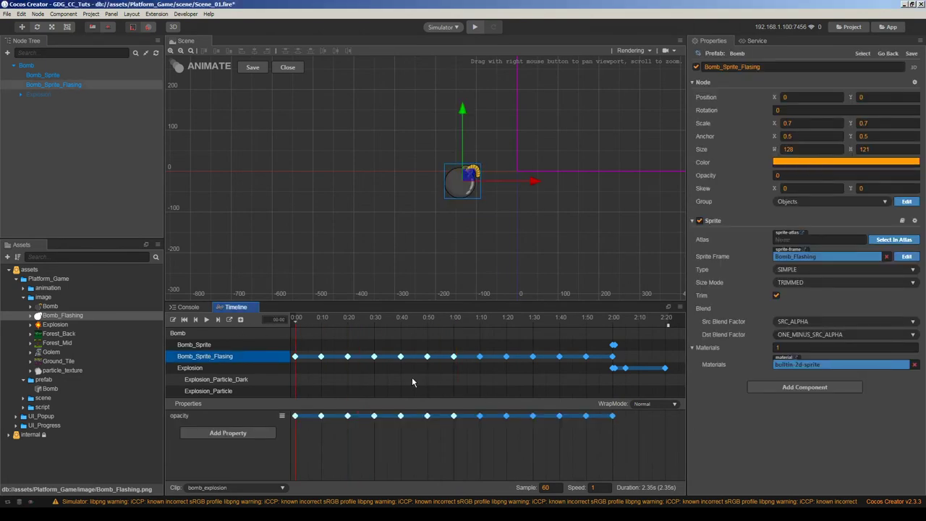
click(207, 319)
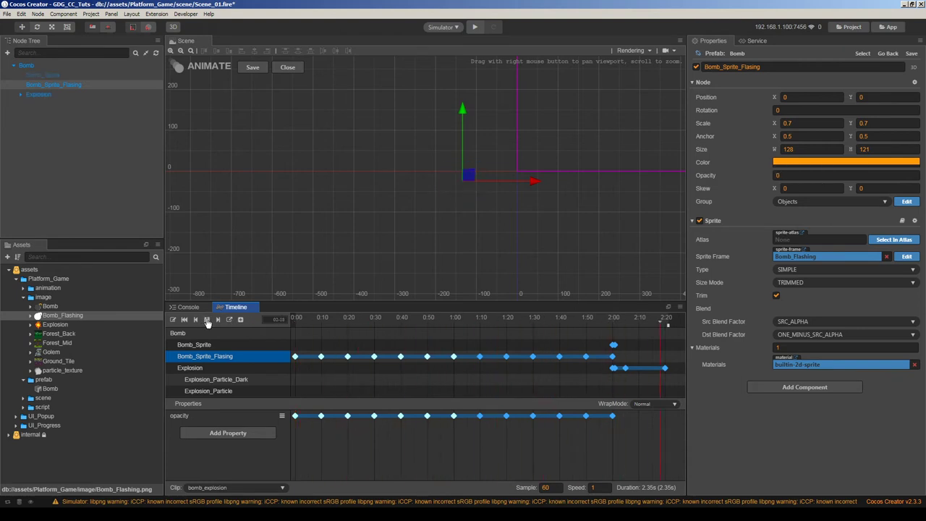
click(206, 320)
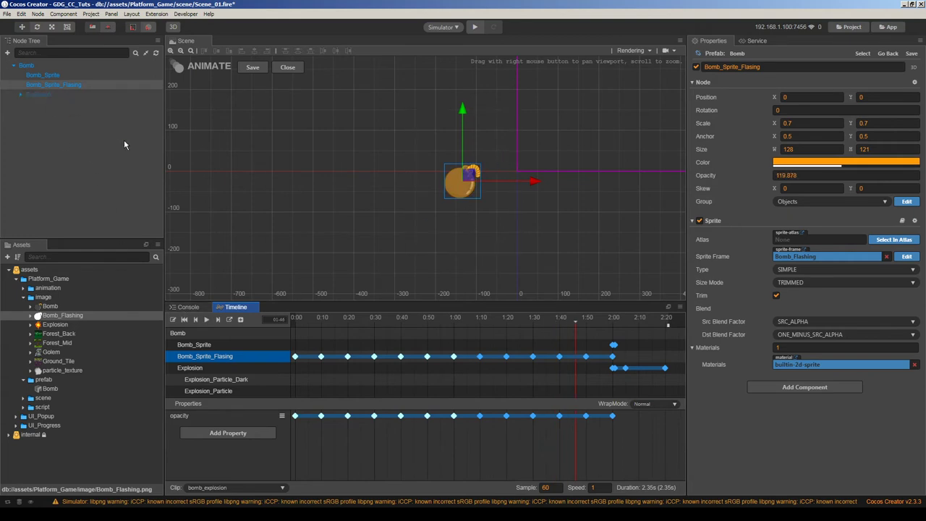
drag(577, 320, 555, 323)
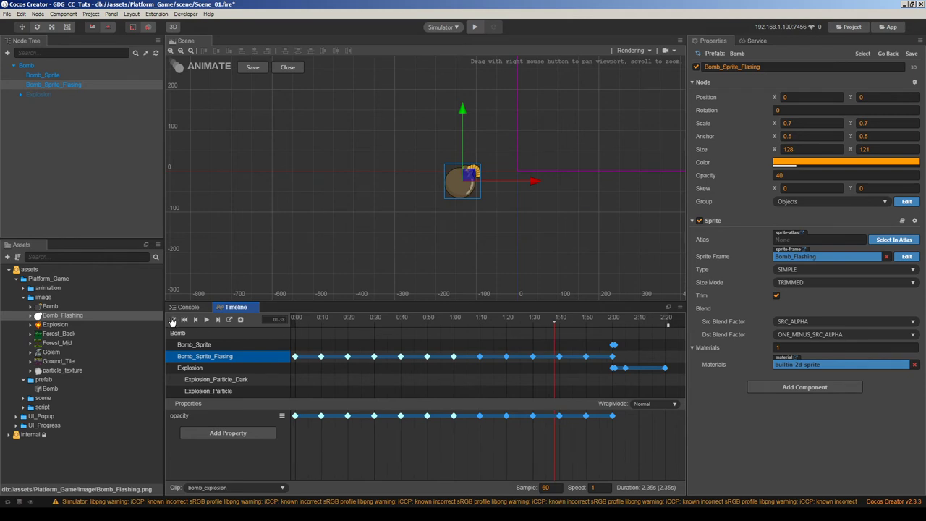
Save and exit the bomb_explosion animation, and set Bomb_Sprite_Flasing's opacity to 0 in the prefab
click(172, 320)
click(493, 267)
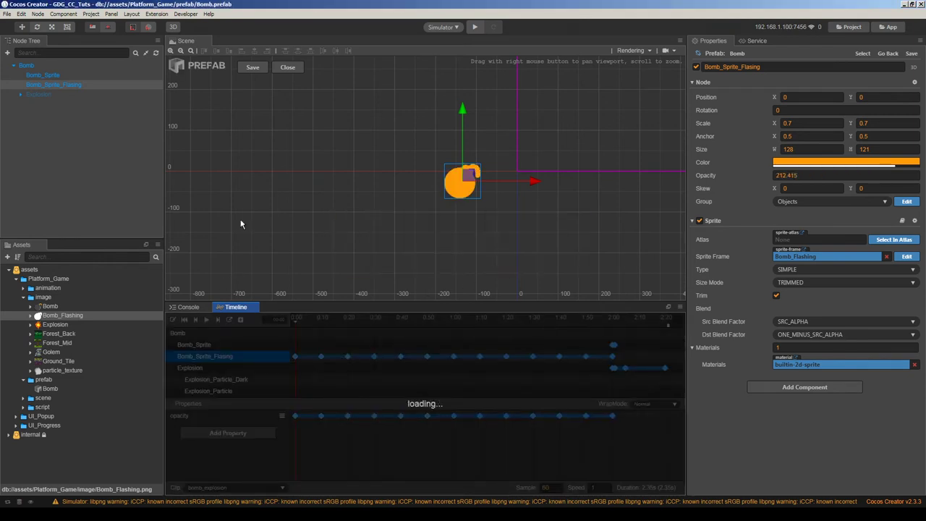
click(55, 83)
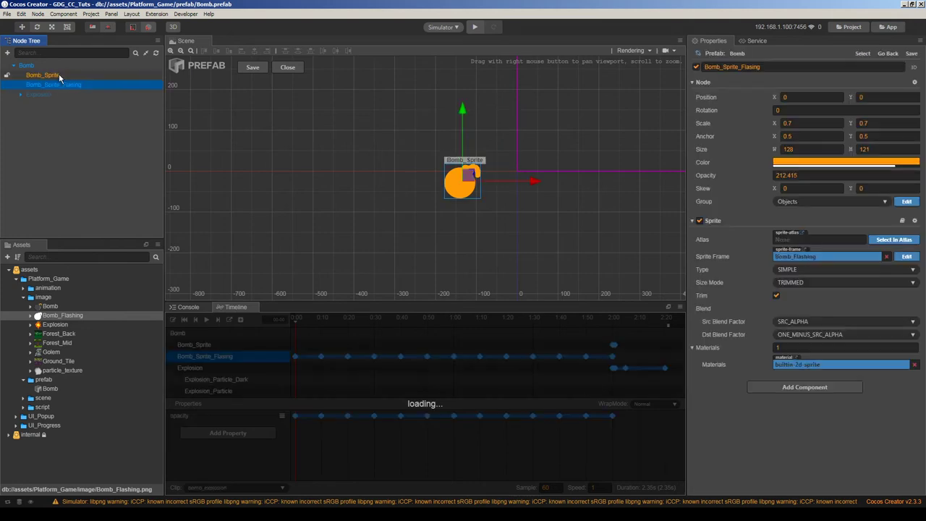
click(819, 175)
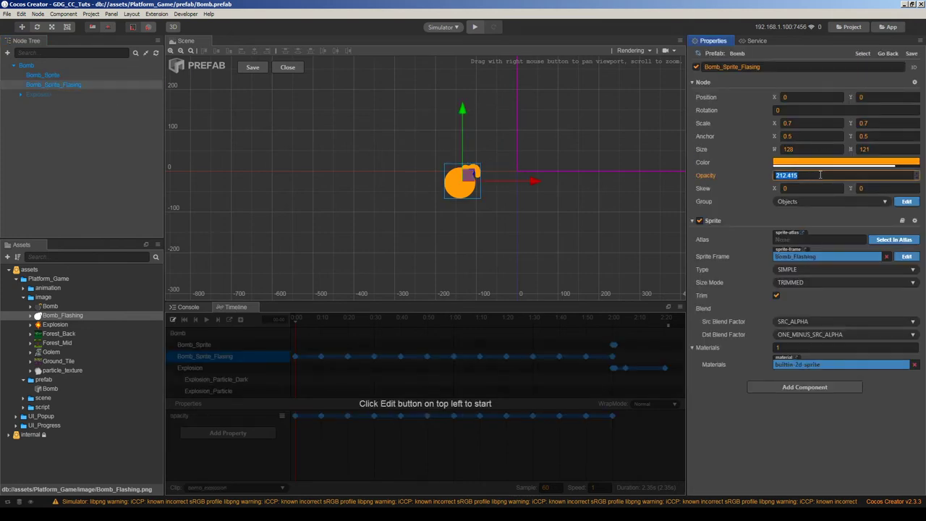
text(0)
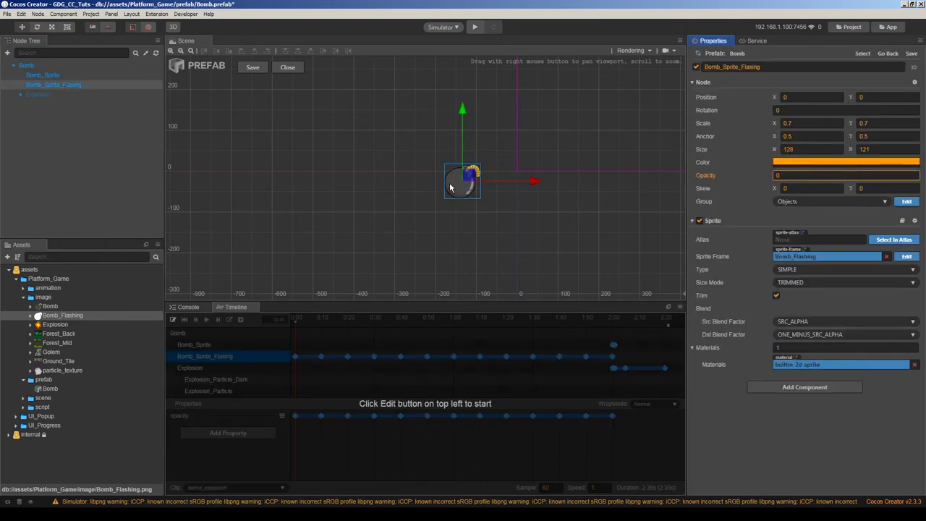
click(69, 146)
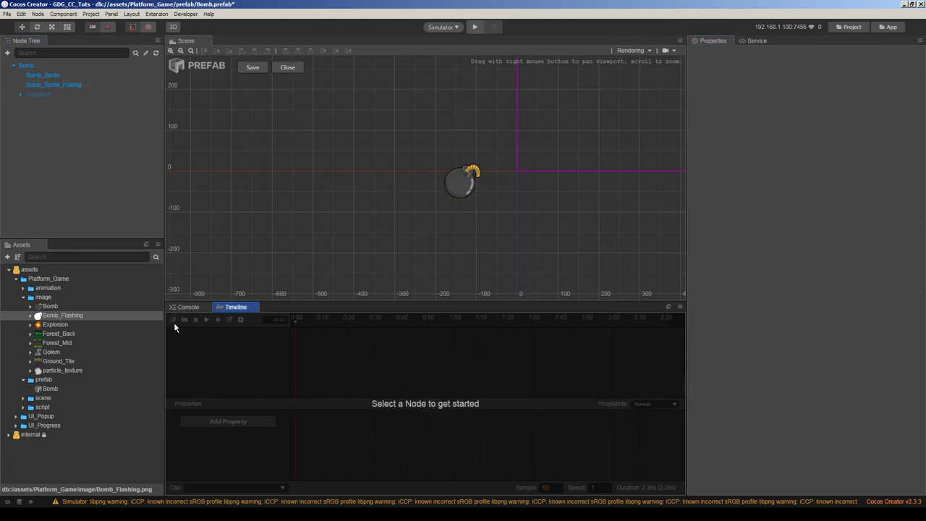
Reopen and leave the Bomb node's animation editing, and check that the flashing sprite keeps its prefab opacity
click(43, 65)
click(174, 321)
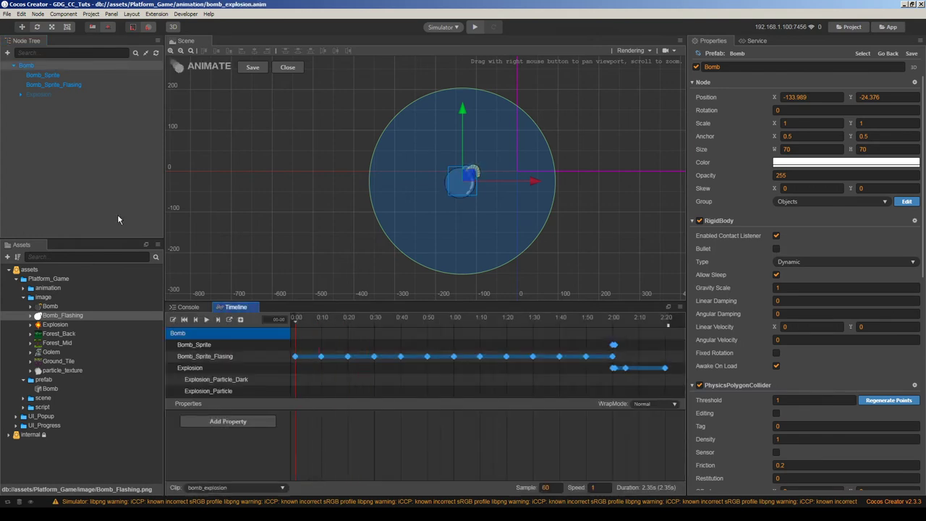
click(175, 322)
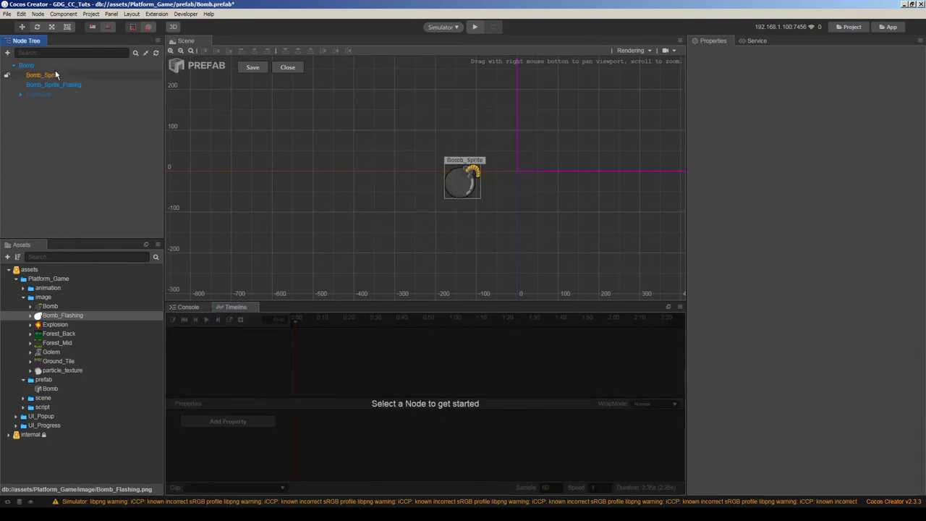
click(44, 74)
click(50, 85)
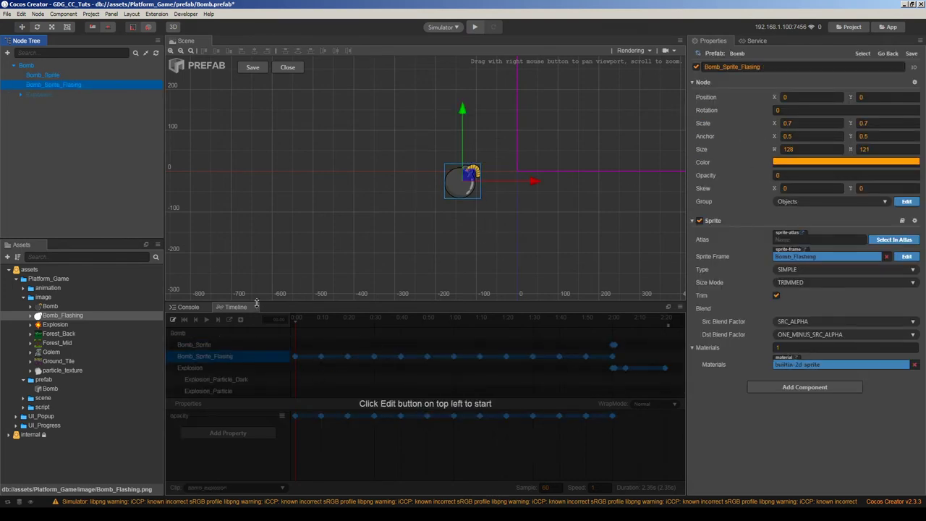
Save the Bomb prefab, review the Bomb node's Animation component and close prefab editing
drag(255, 304, 255, 419)
click(84, 195)
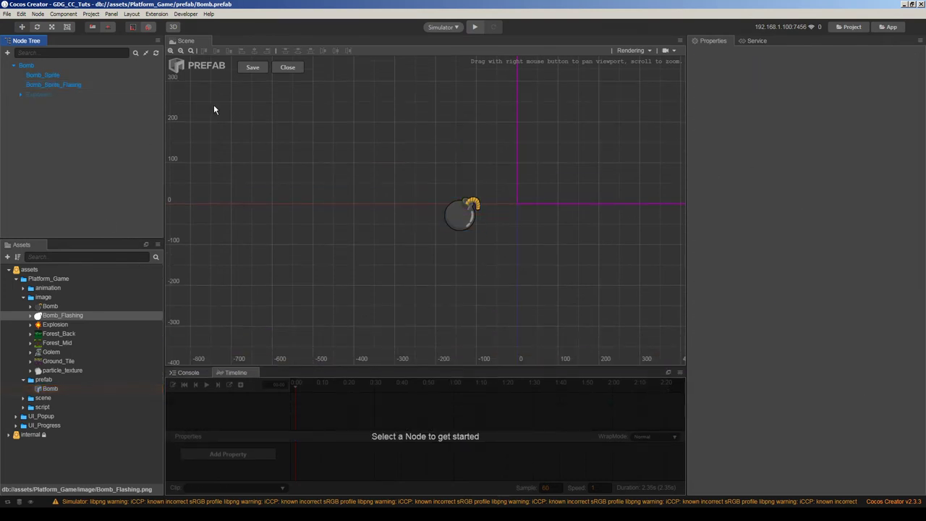
click(40, 65)
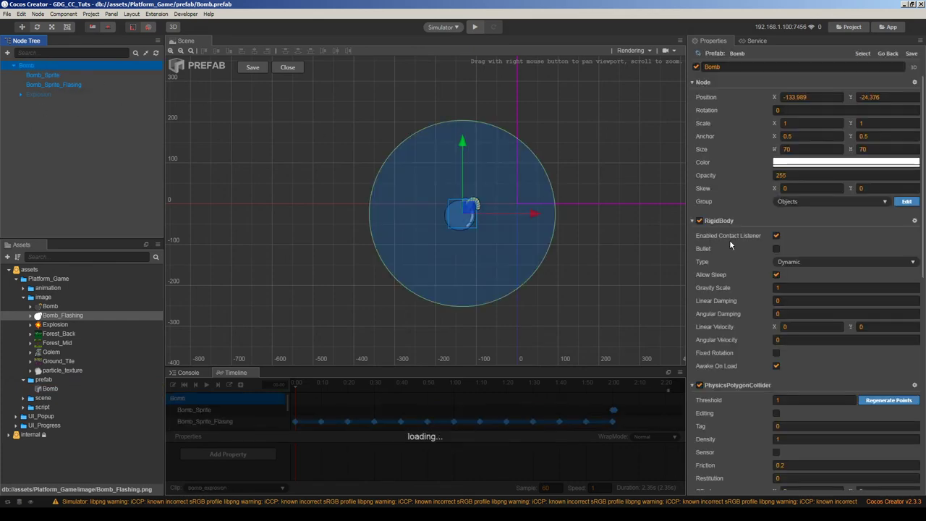
scroll(730, 246, down, 10)
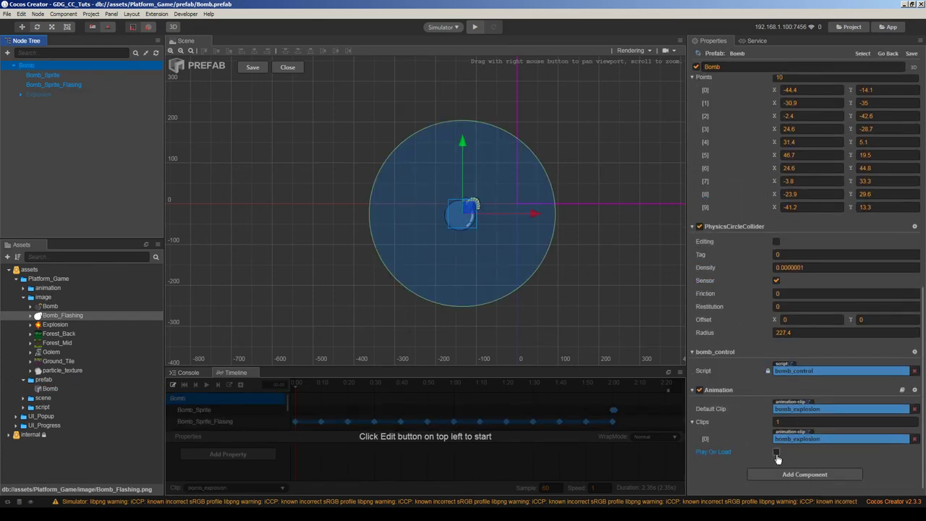
click(287, 67)
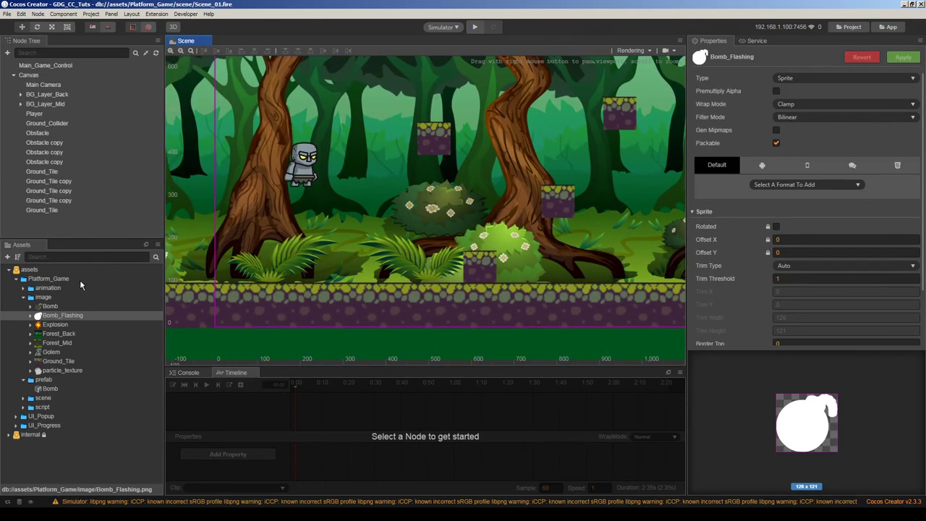
Place an instance of the Bomb prefab in the scene on the small ground tile block, at about X 630, Y 227
drag(50, 389, 426, 247)
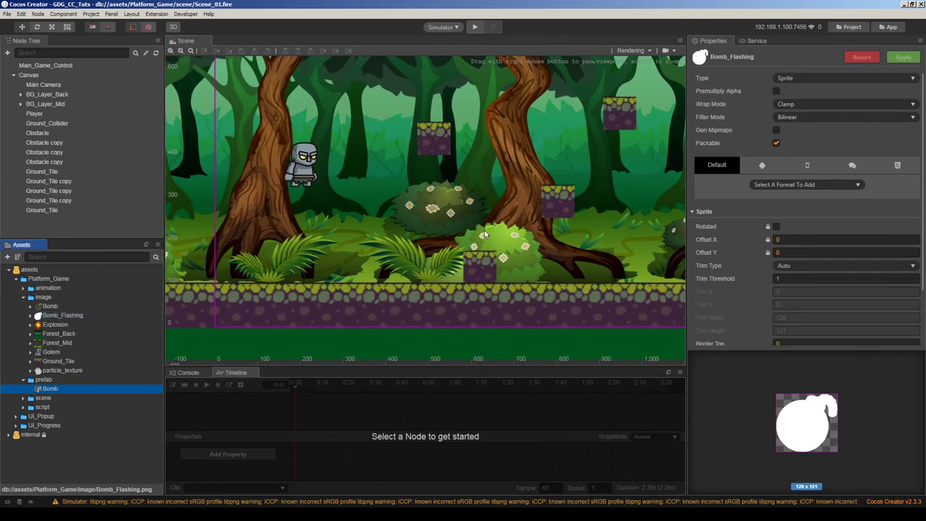
drag(484, 228, 484, 228)
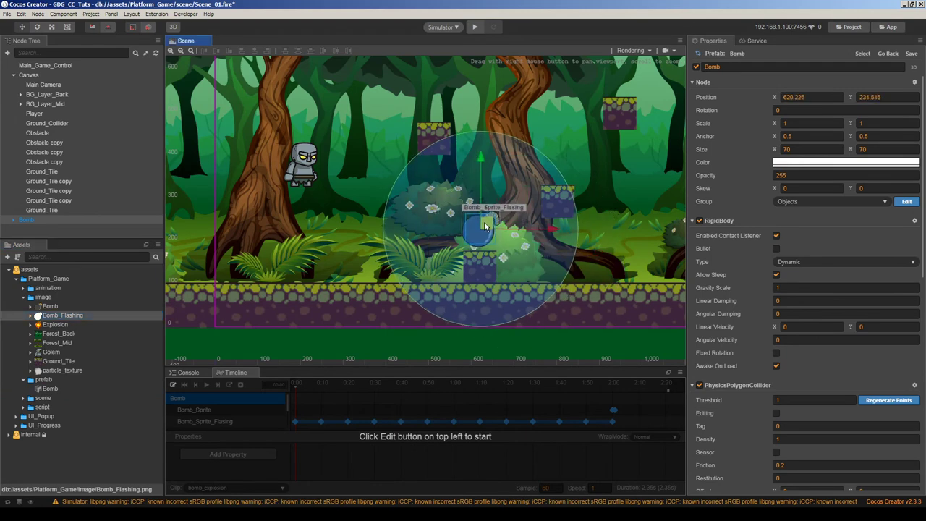
scroll(339, 166, down, 3)
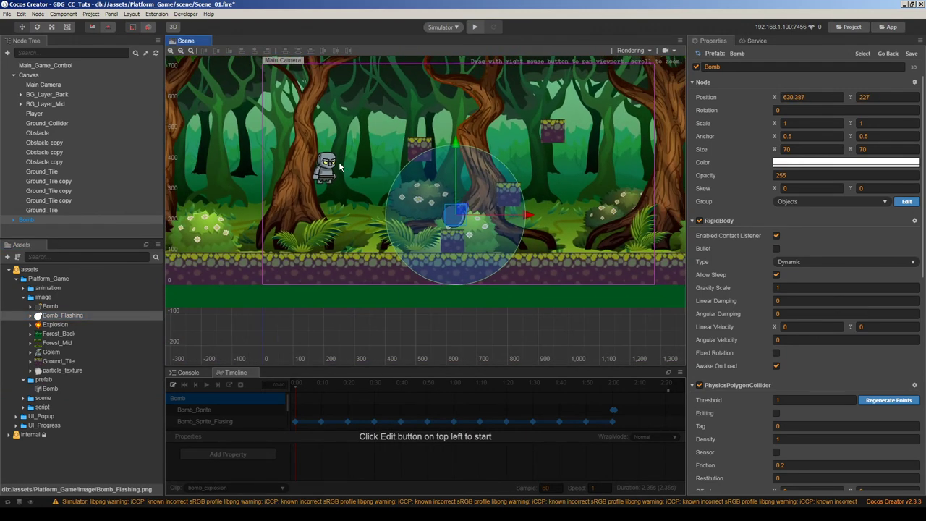
Move the Player down to the ground beside the bomb, inside its circle collider, and select the Bomb node
click(326, 166)
drag(327, 167, 396, 227)
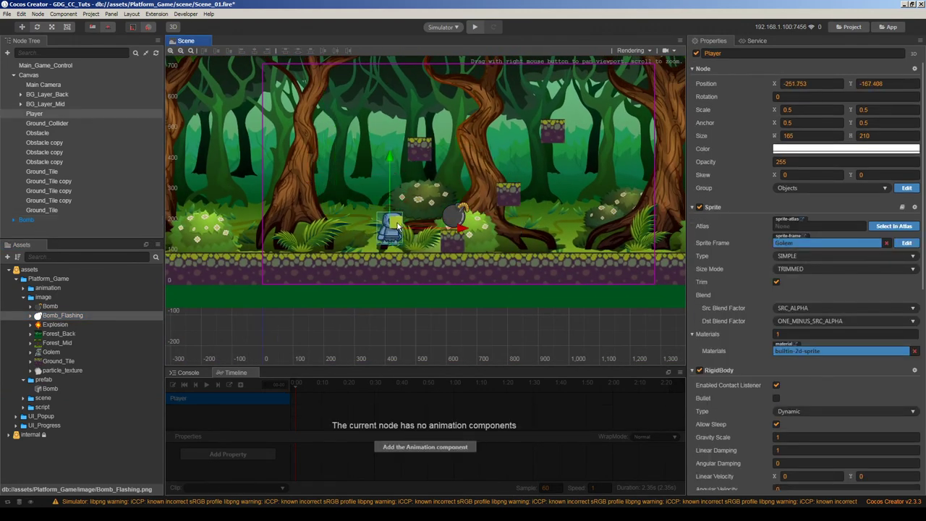
click(451, 215)
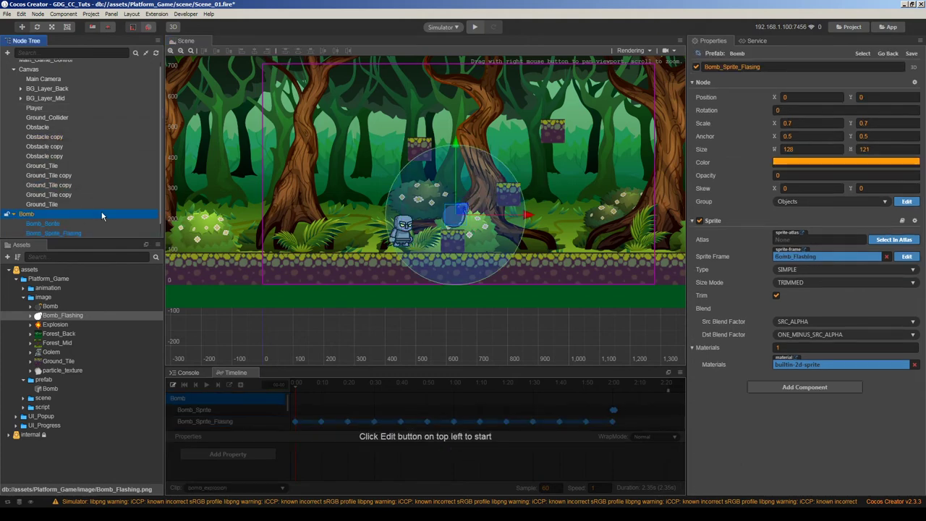
click(102, 215)
scroll(427, 213, up, 2)
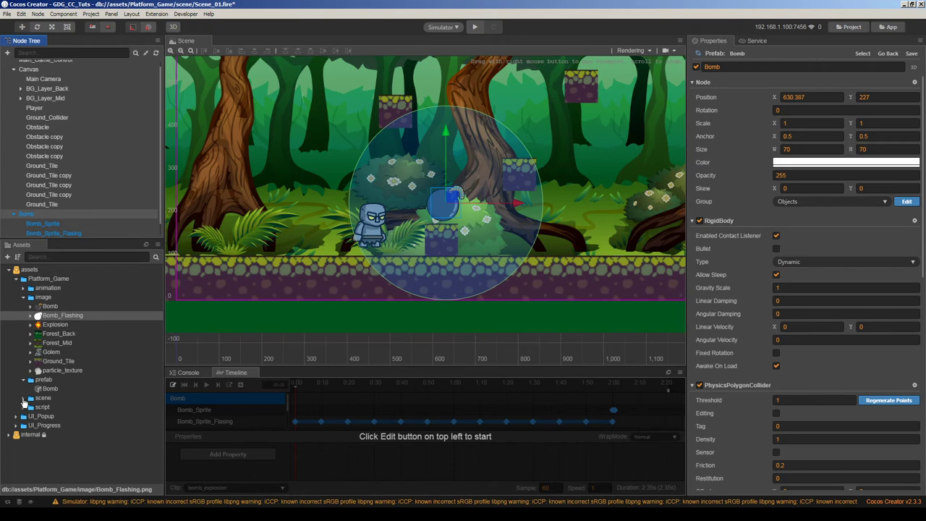
Locate the bomb_control script attached to the Bomb node and open it in Visual Studio Code
click(40, 204)
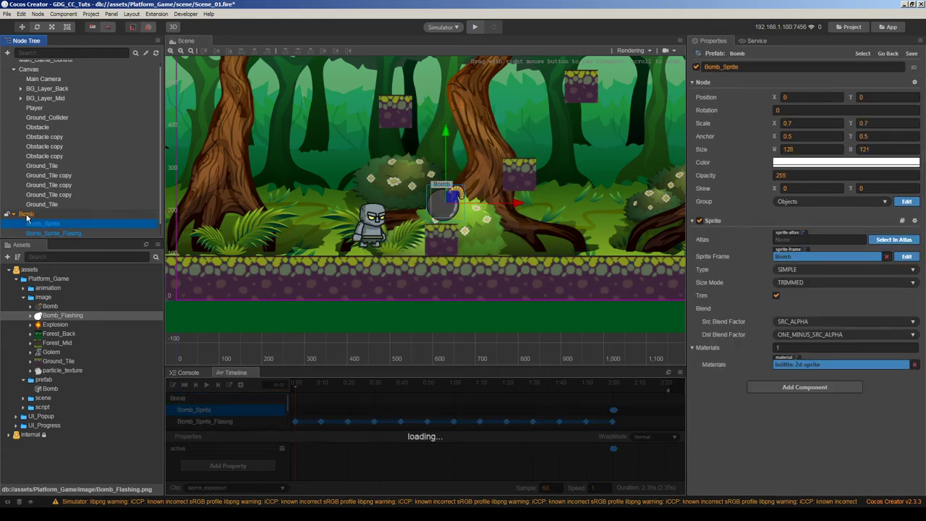
scroll(810, 354, down, 5)
scroll(783, 362, down, 5)
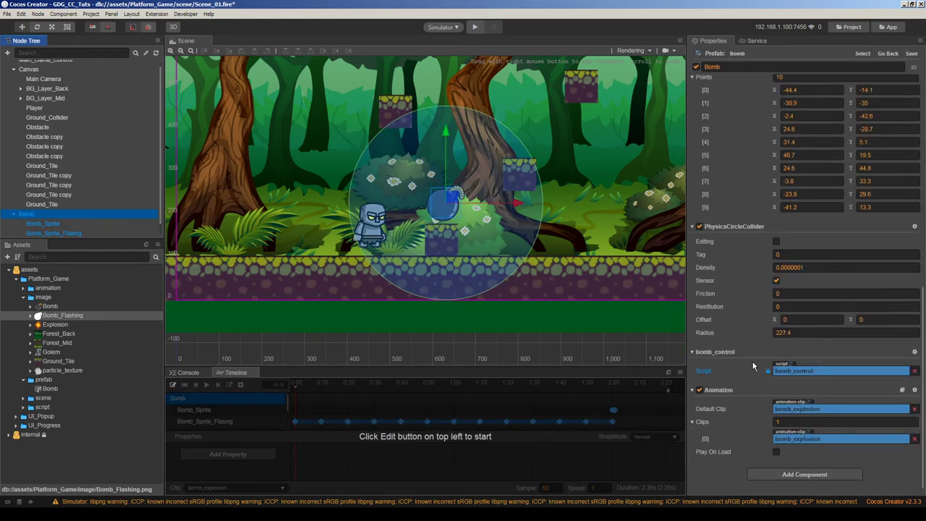
click(793, 370)
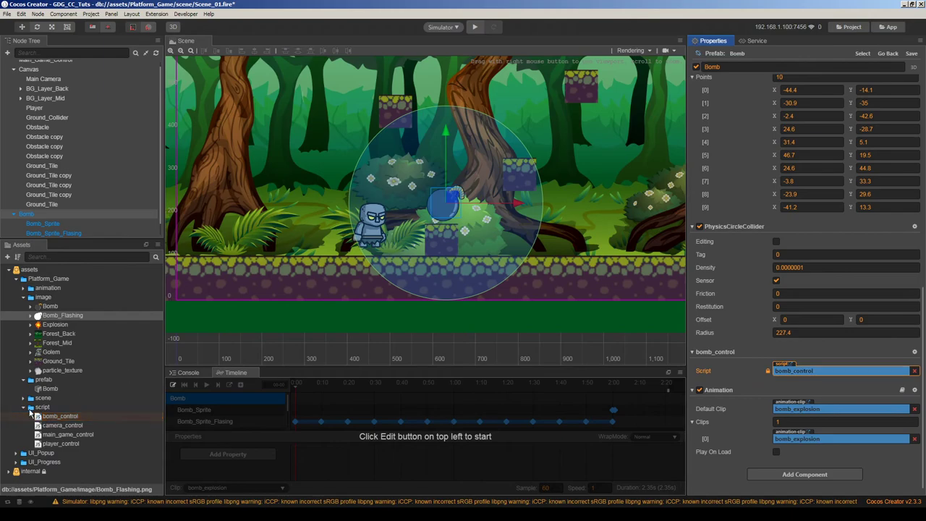
double_click(58, 417)
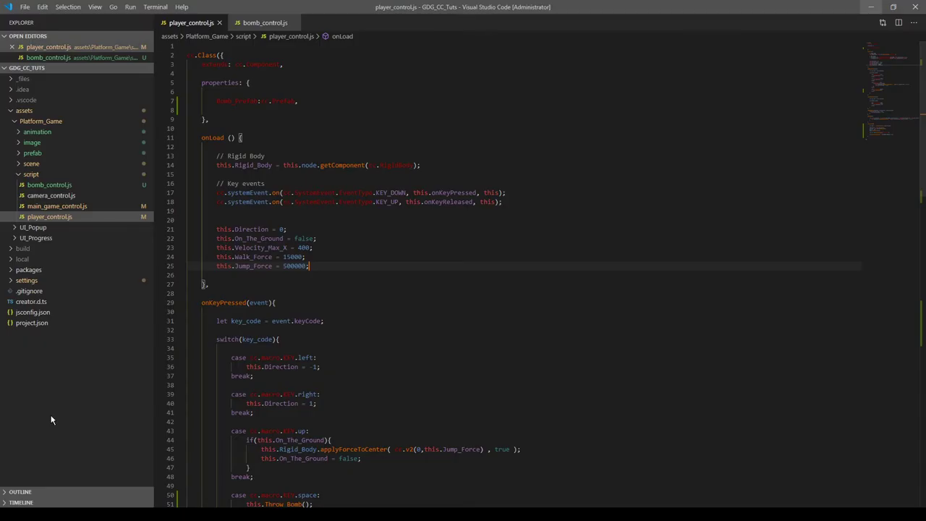
Add an empty onBeginContact(contact, selfCollider, otherCollider) method below Remove_Node in bomb_control.js
key(Return)
key(Return)
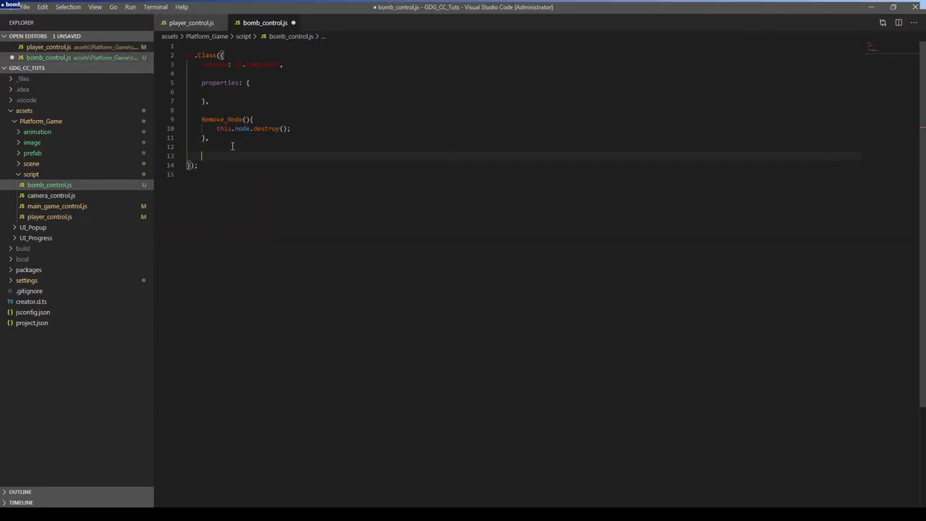
key(Up)
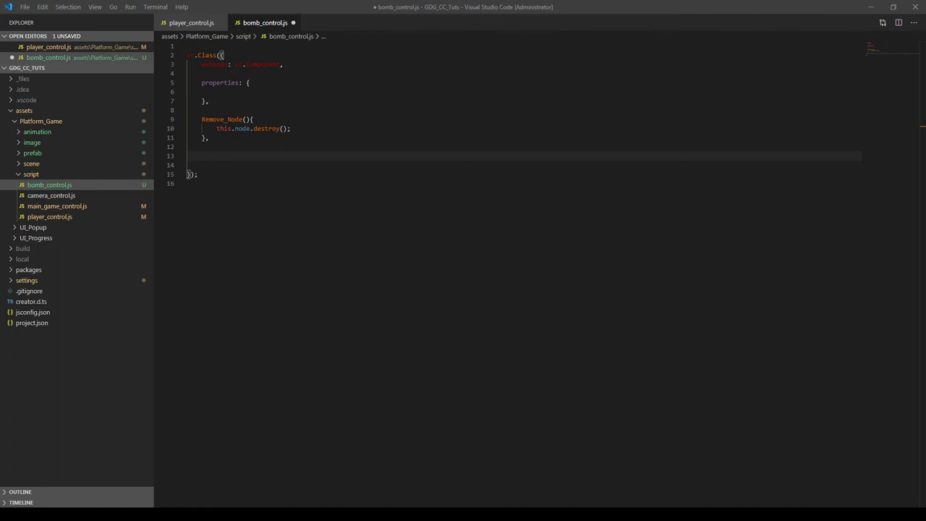
text(onBeginContact(contact, selfCollider, otherCollider) {})
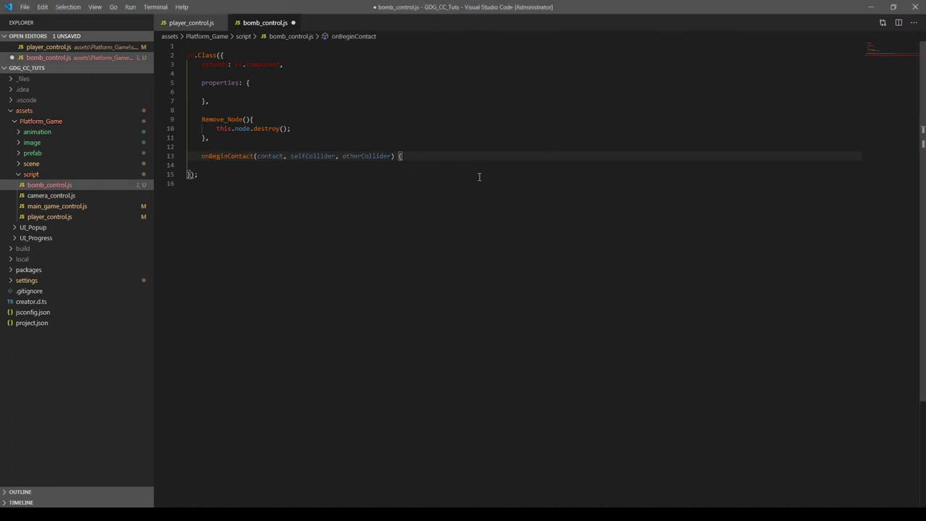
key(Return)
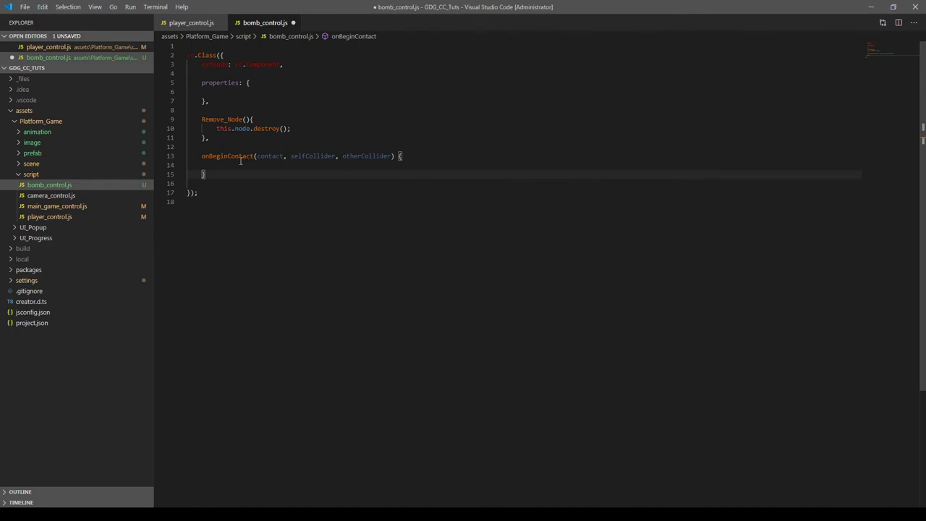
Switch to the browser and review the four contact callback functions in the Cocos Creator Contact Callback documentation, focusing on onBeginContact
key(alt+Tab)
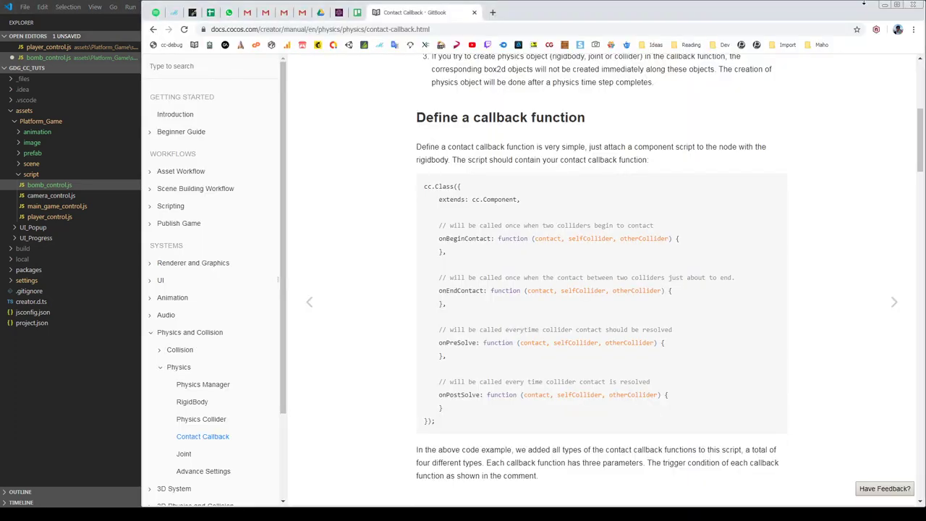
click(896, 5)
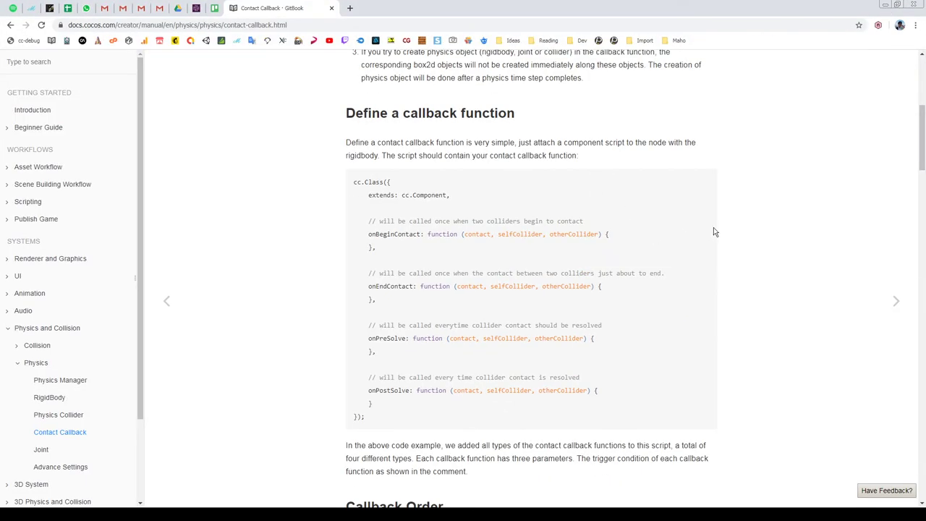
mouse_move(922, 144)
mouse_down()
mouse_move(921, 94)
mouse_move(921, 130)
mouse_up()
scroll(519, 137, down, 1)
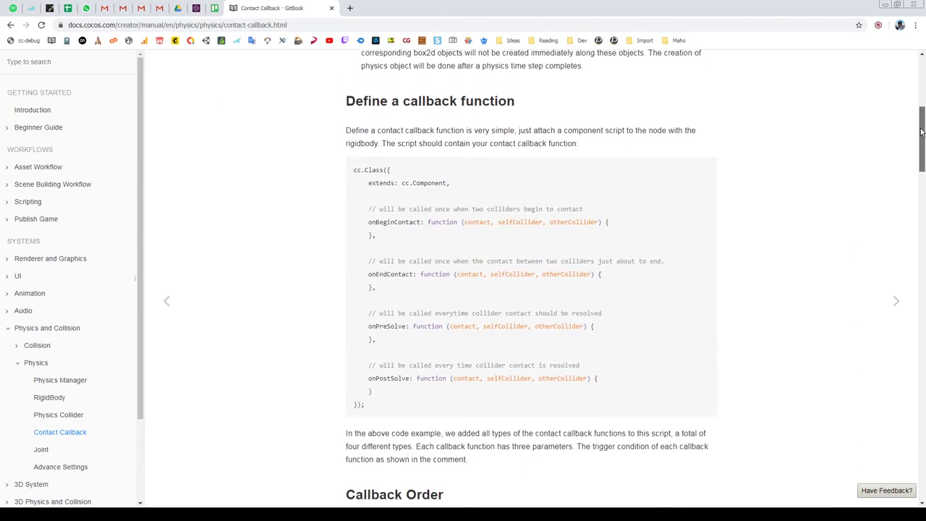
double_click(389, 194)
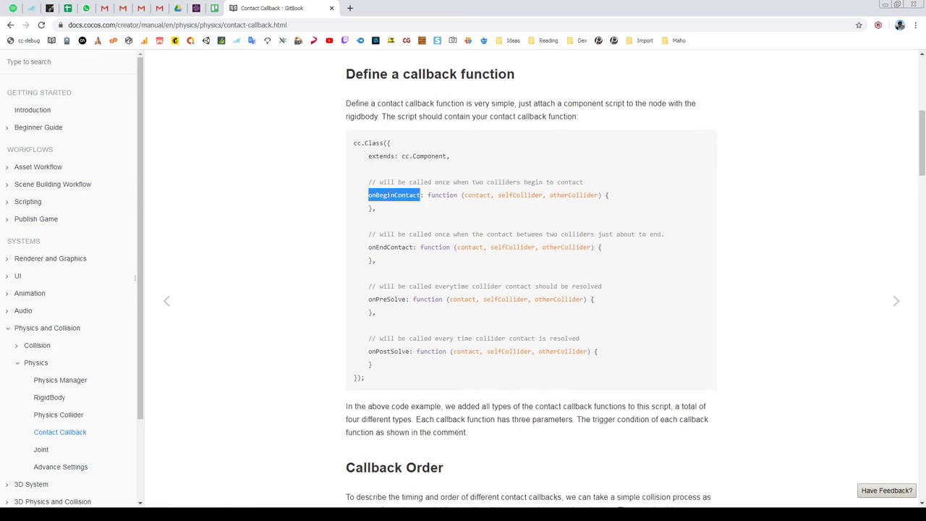
double_click(390, 246)
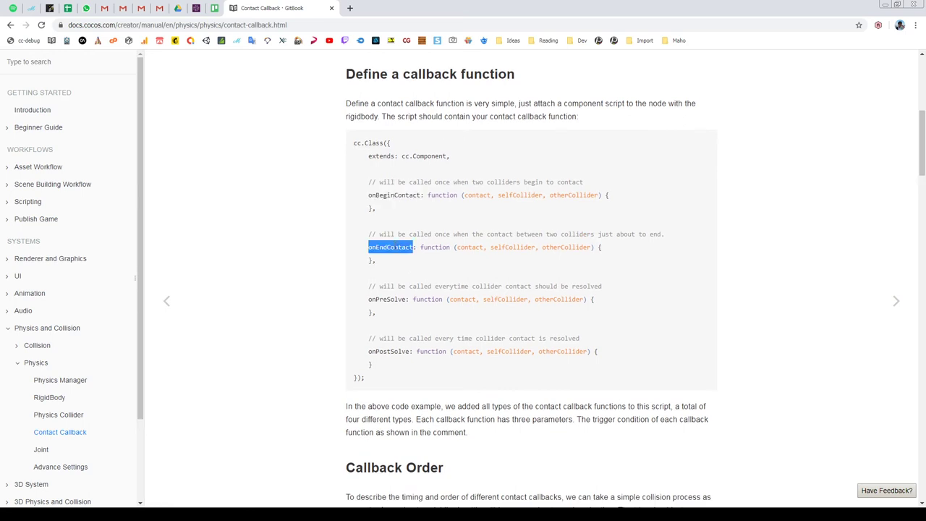
double_click(390, 298)
double_click(397, 351)
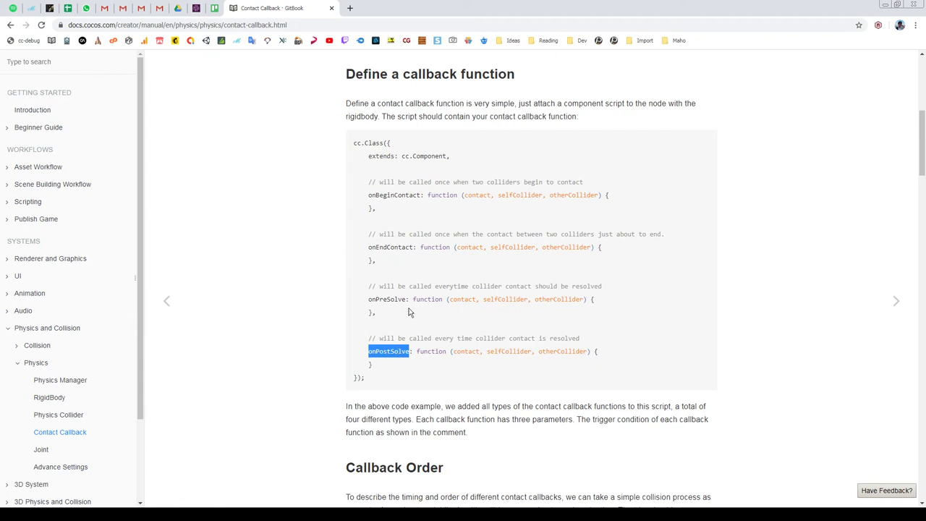
drag(367, 288, 453, 366)
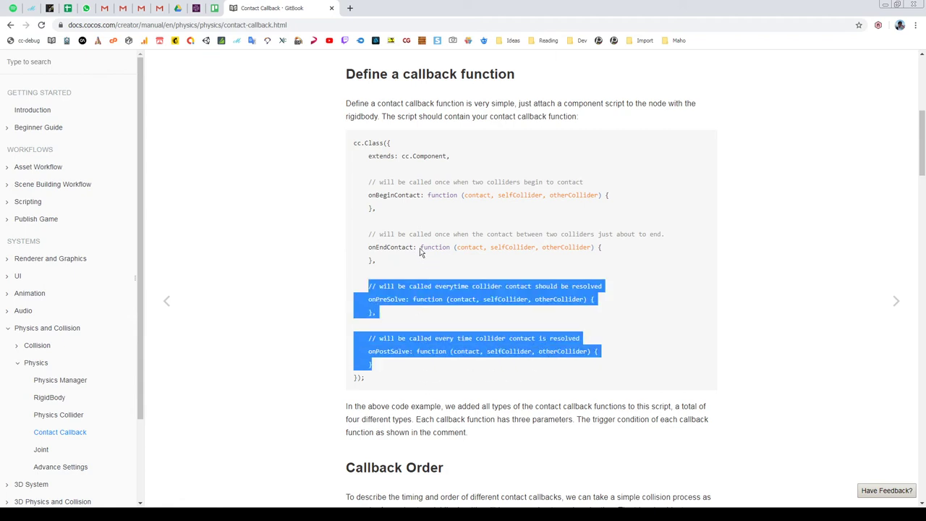
double_click(377, 196)
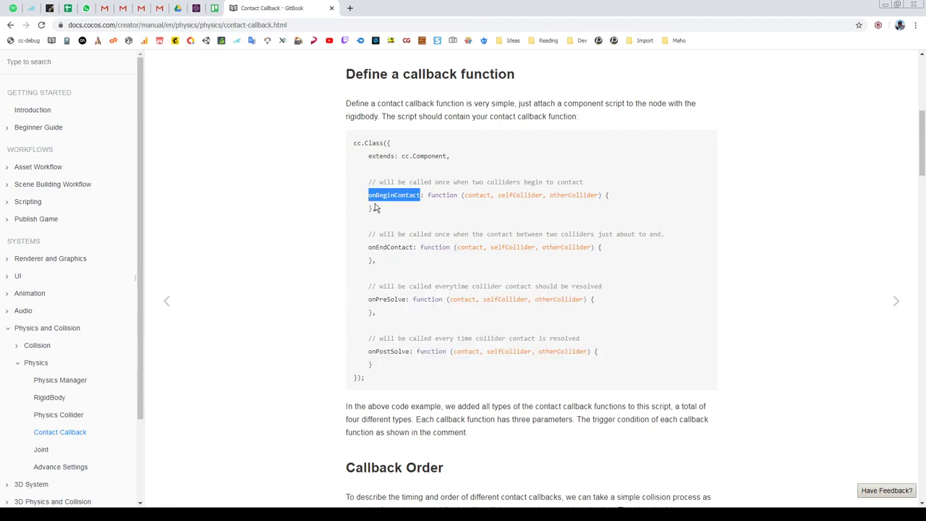
double_click(815, 11)
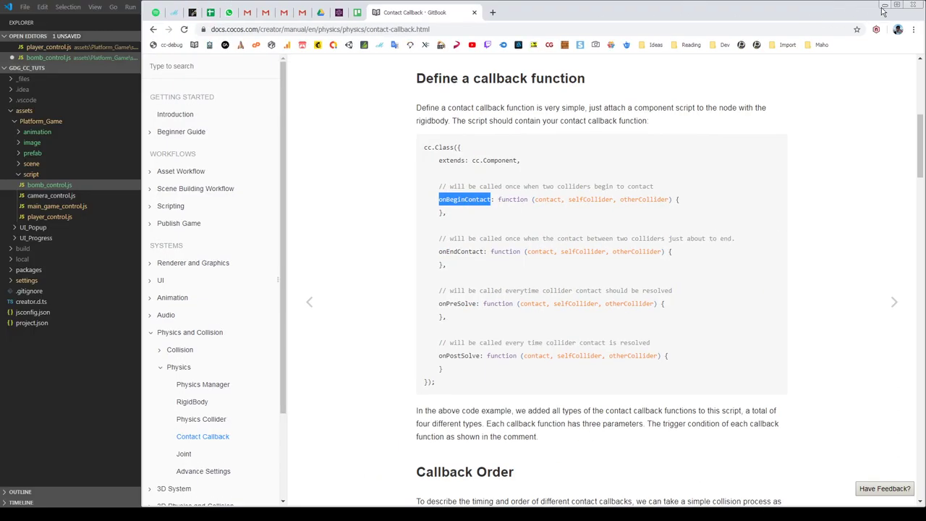
Back in Visual Studio Code, add an empty line inside onBeginContact and a comma after its closing brace
click(95, 7)
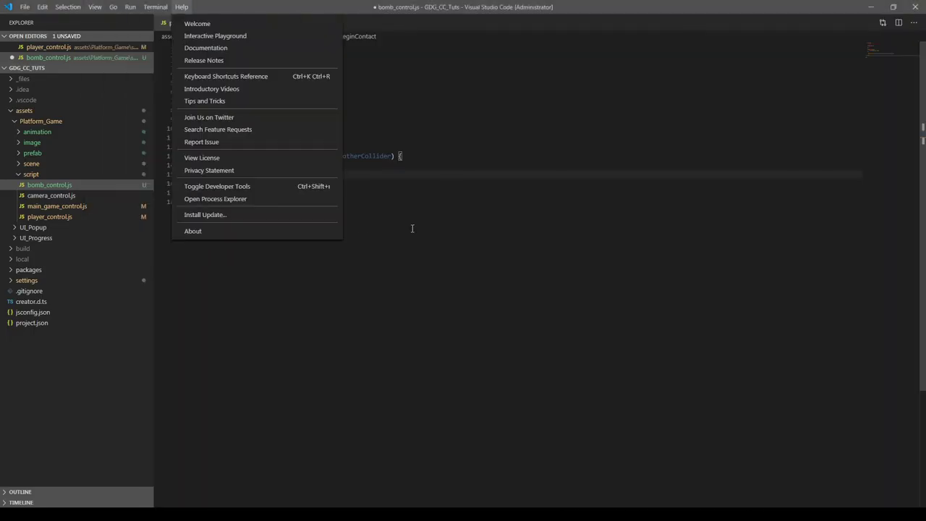
click(286, 188)
click(268, 166)
key(Return)
click(250, 185)
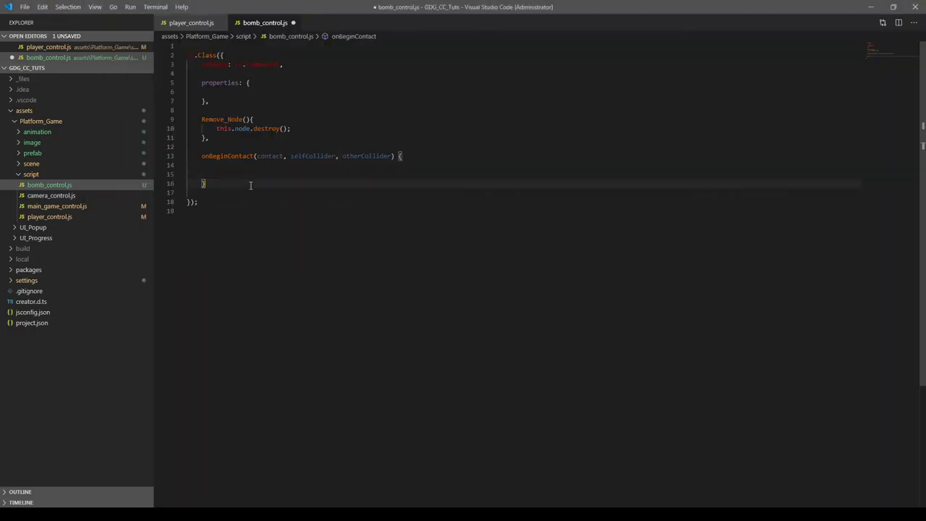
text(,)
key(Escape)
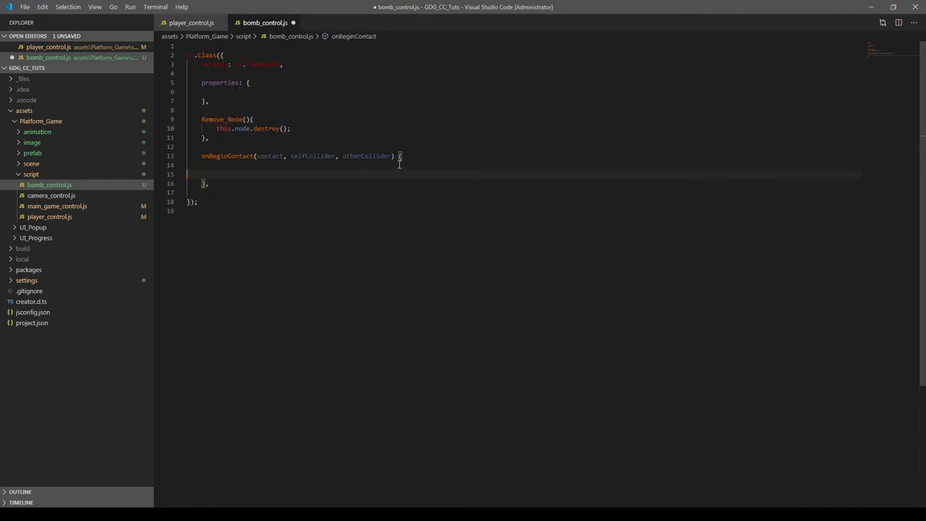
Write otherCollider.node in the body of onBeginContact, reusing the parameter name from the method signature
click(402, 175)
double_click(362, 157)
key(ctrl+c)
click(258, 174)
key(ctrl+v)
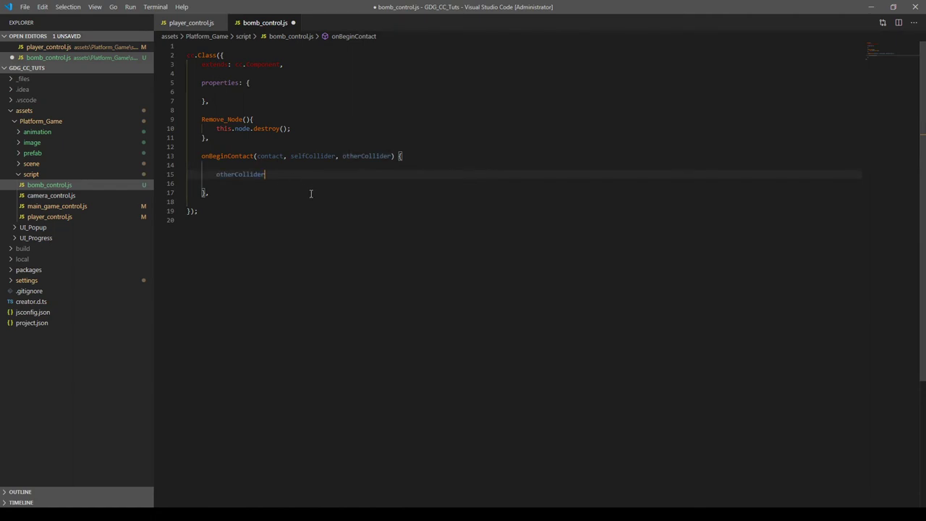
text(.node)
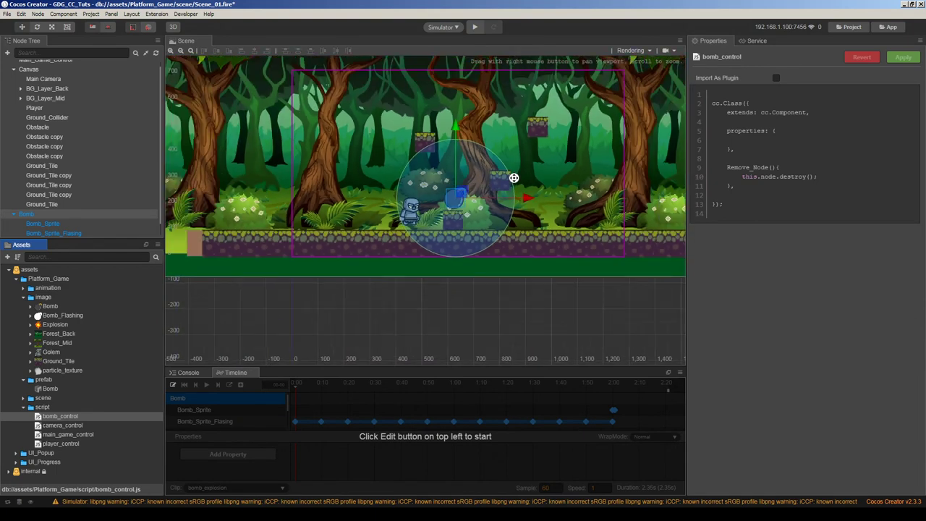
In Cocos Creator, examine the bomb, ground tile, obstacle and Player nodes that could touch the bomb's collider, and return to the code editor
right_drag(514, 178, 509, 227)
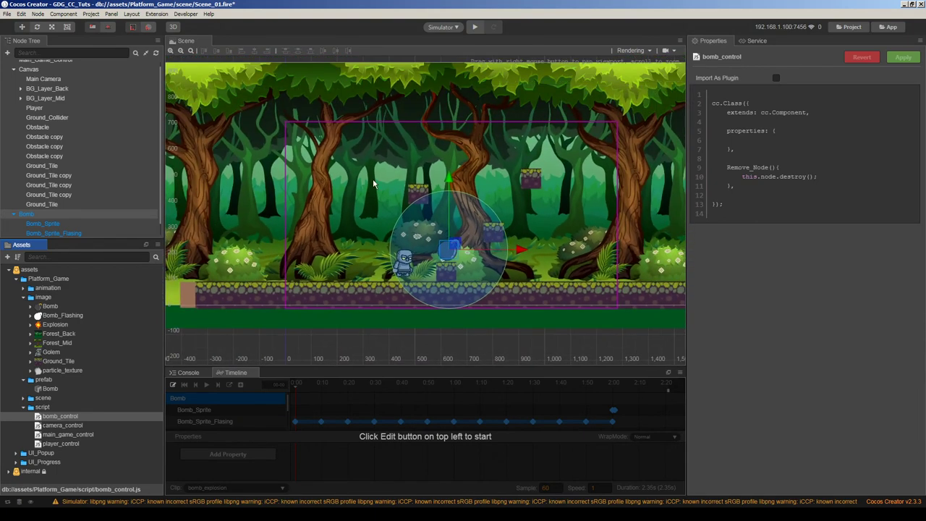
click(443, 223)
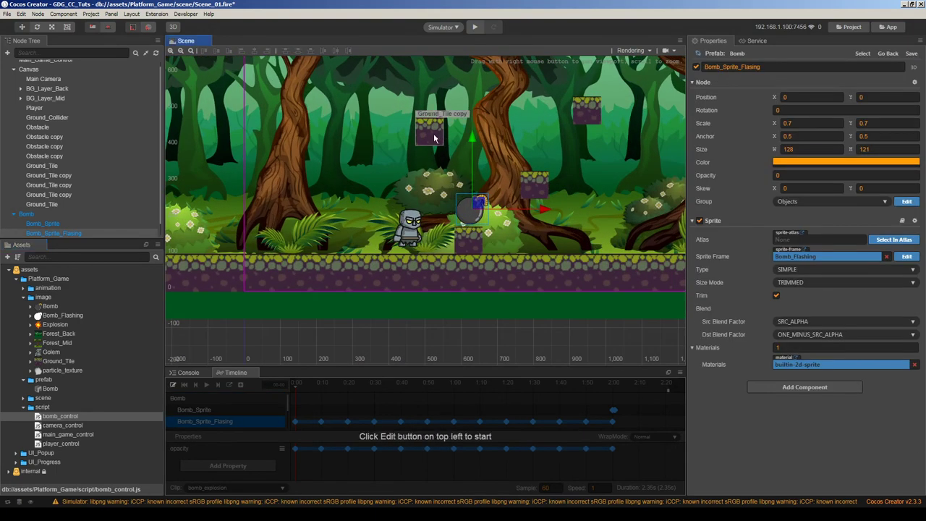
click(460, 232)
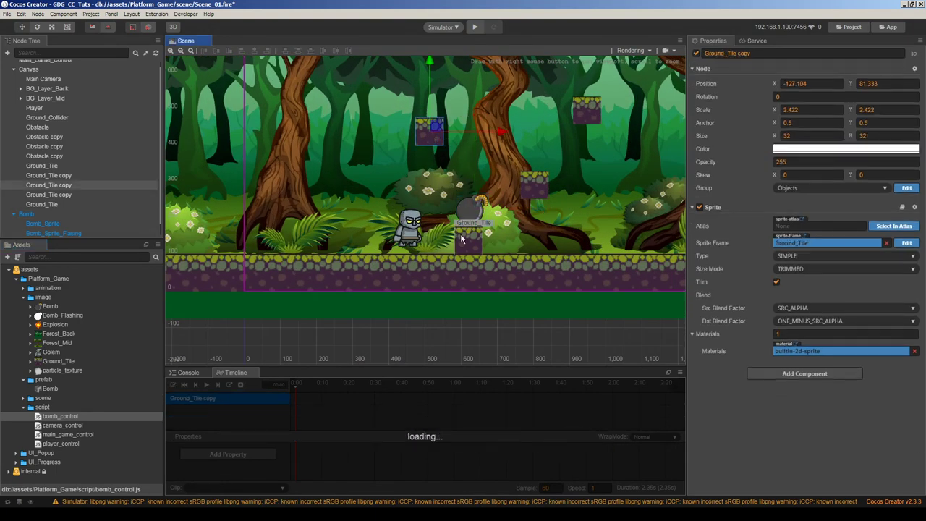
click(587, 106)
right_drag(606, 181, 580, 171)
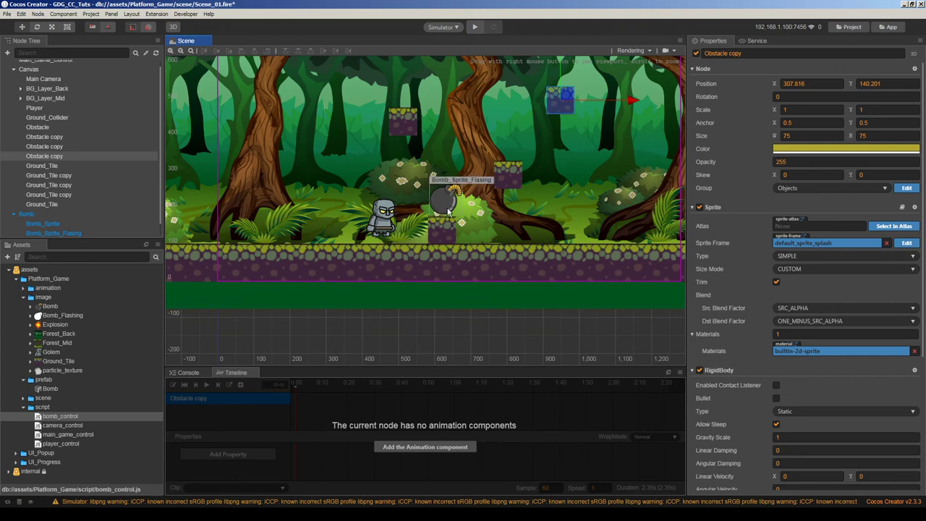
right_drag(448, 208, 471, 216)
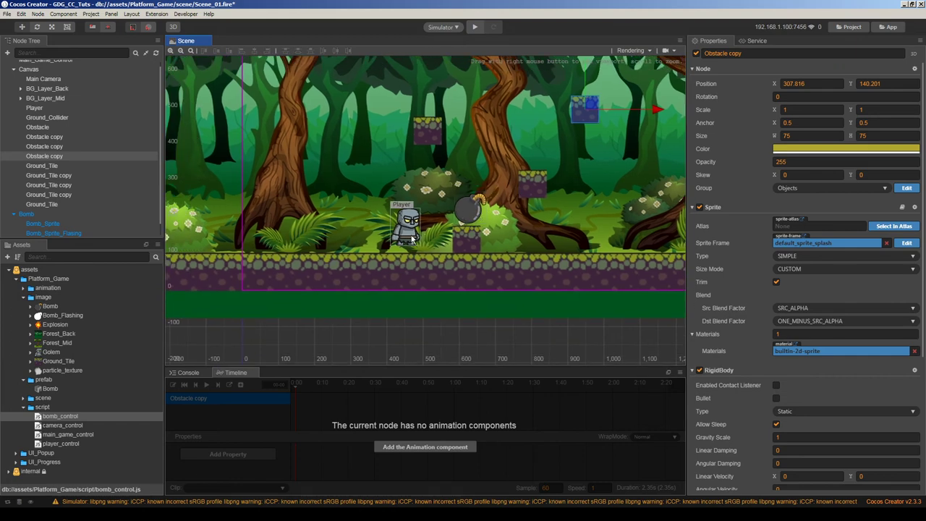
click(411, 233)
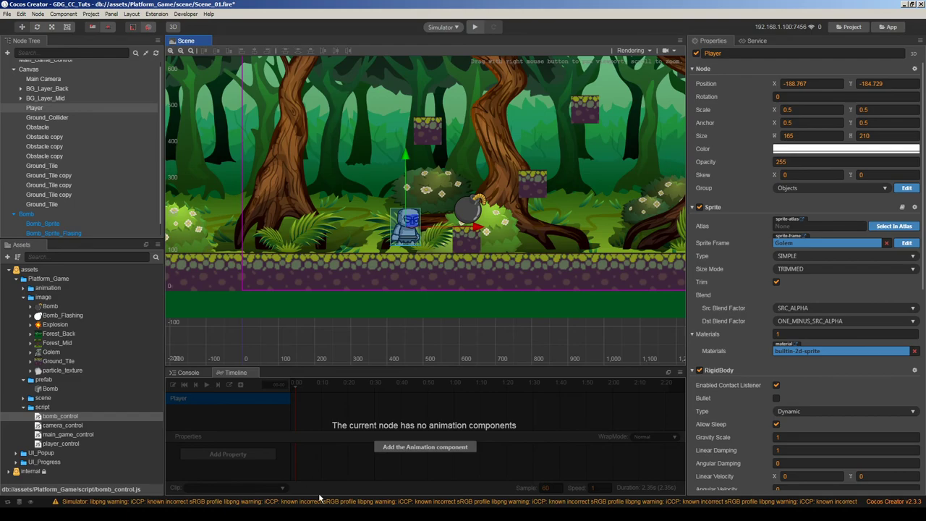
key(alt+Tab)
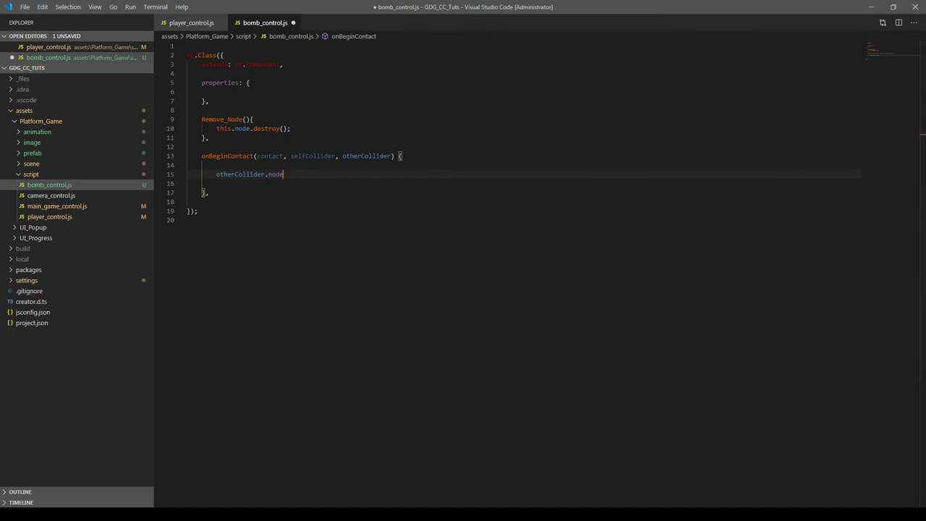
Extend the otherCollider.node line in onBeginContact with .getComponent("player_control") to fetch the player script from the touched node
double_click(238, 174)
click(300, 174)
text(.)
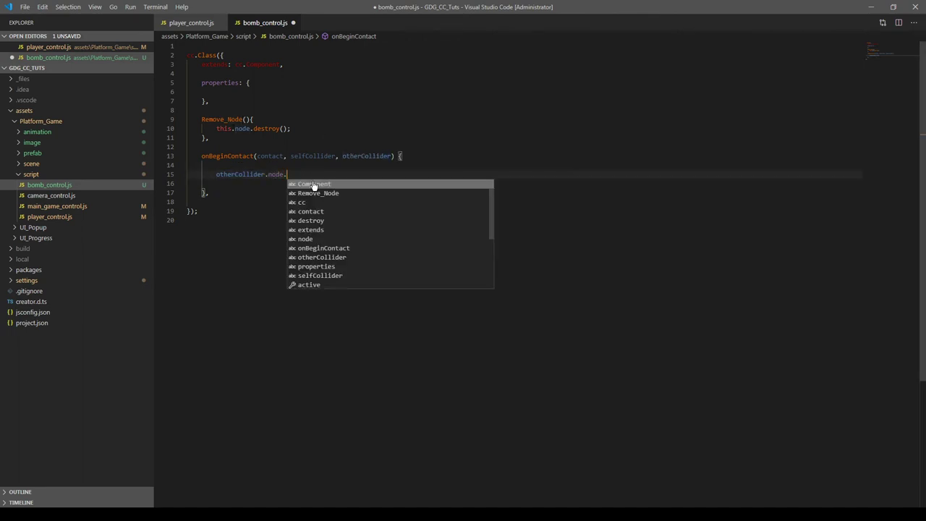
text(getComponent)
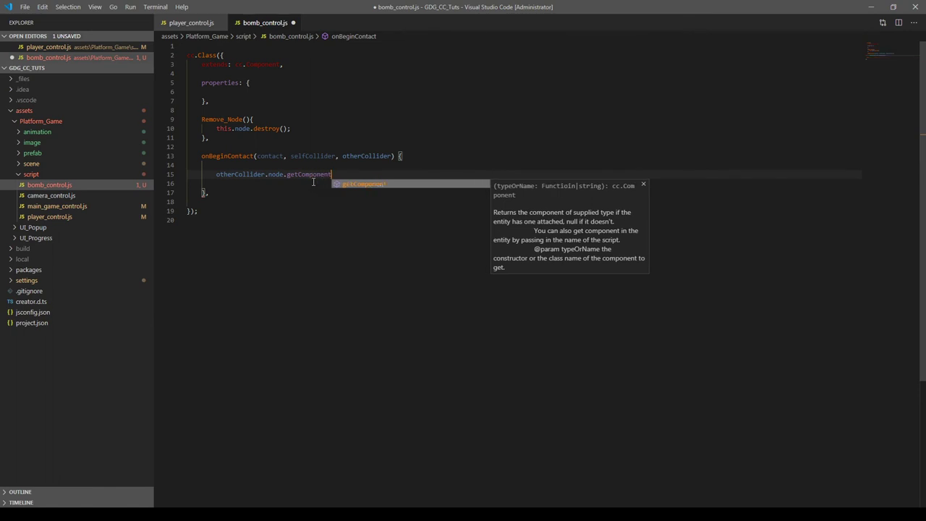
text((')
text(player_control)
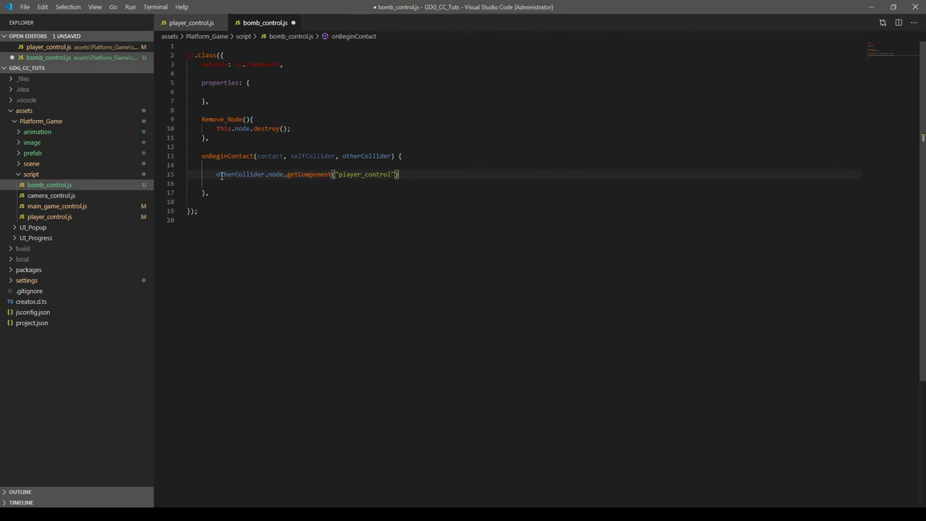
double_click(367, 174)
click(421, 176)
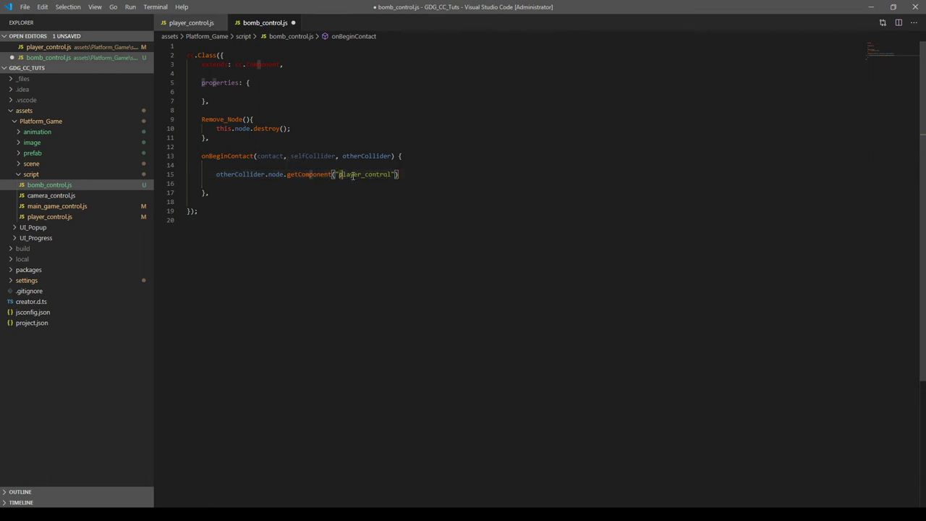
drag(339, 176, 391, 176)
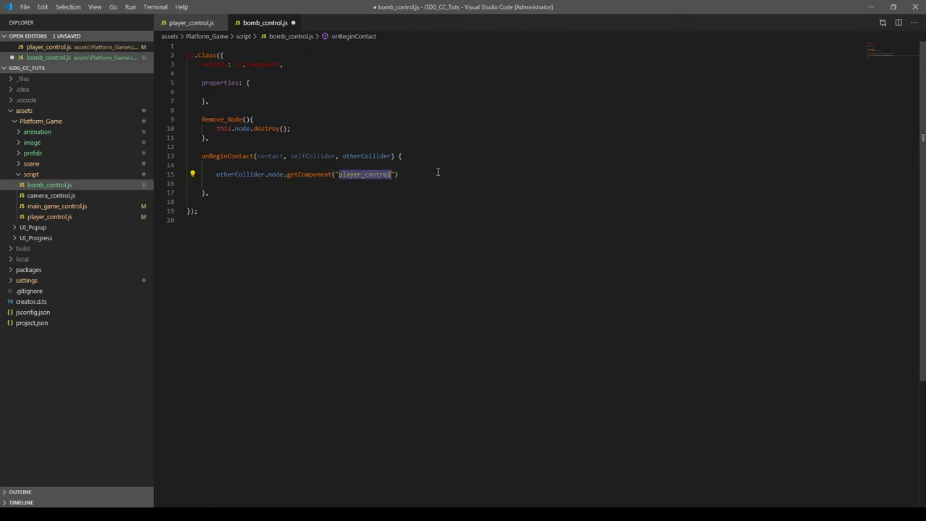
click(404, 174)
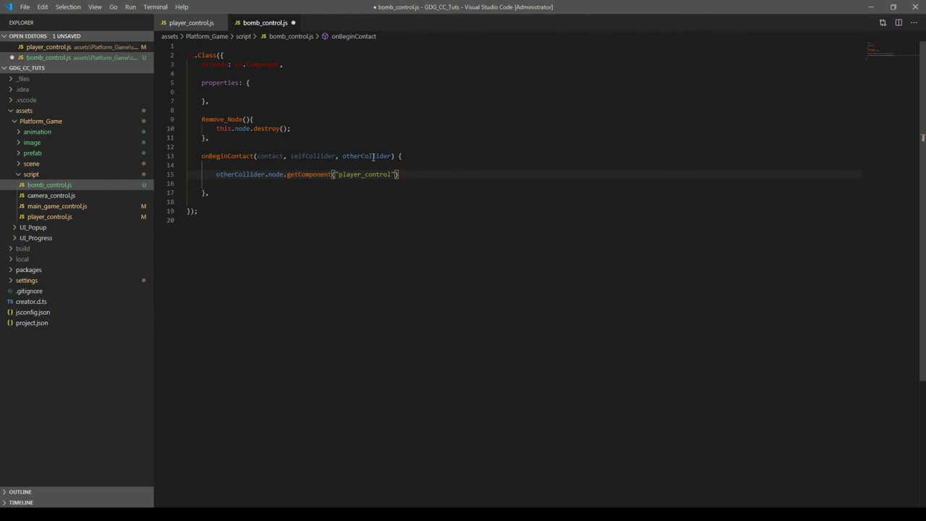
In player_control.js, add the line this.node.player_control = this; at the start of onLoad, above the Rigid Body comment
click(194, 23)
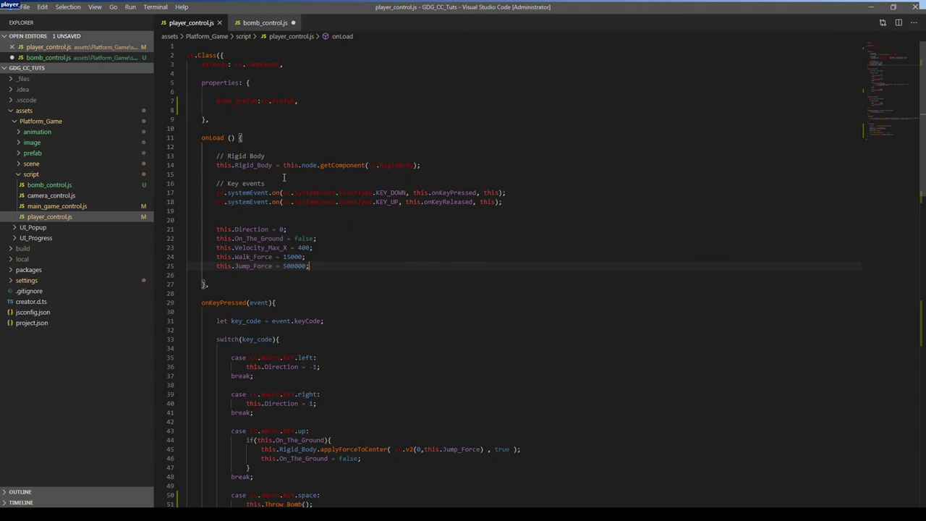
click(270, 137)
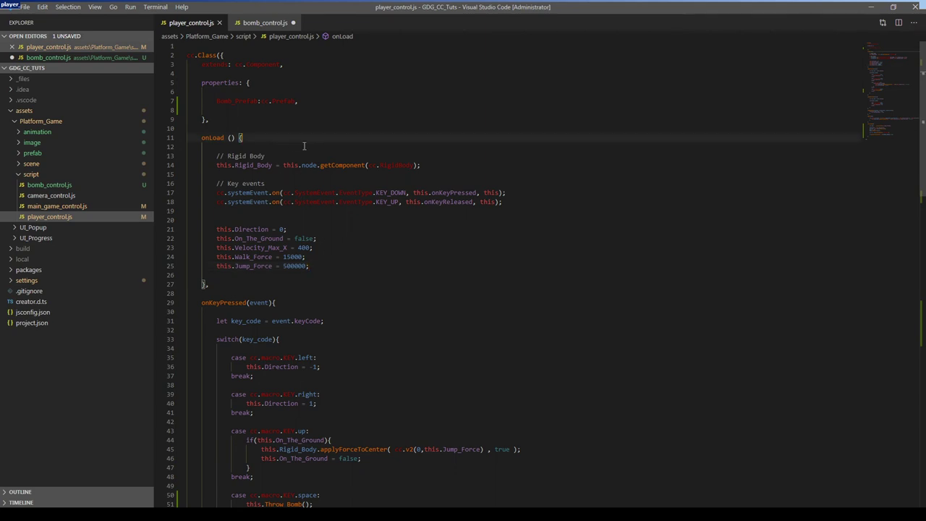
key(Return)
key(Return)
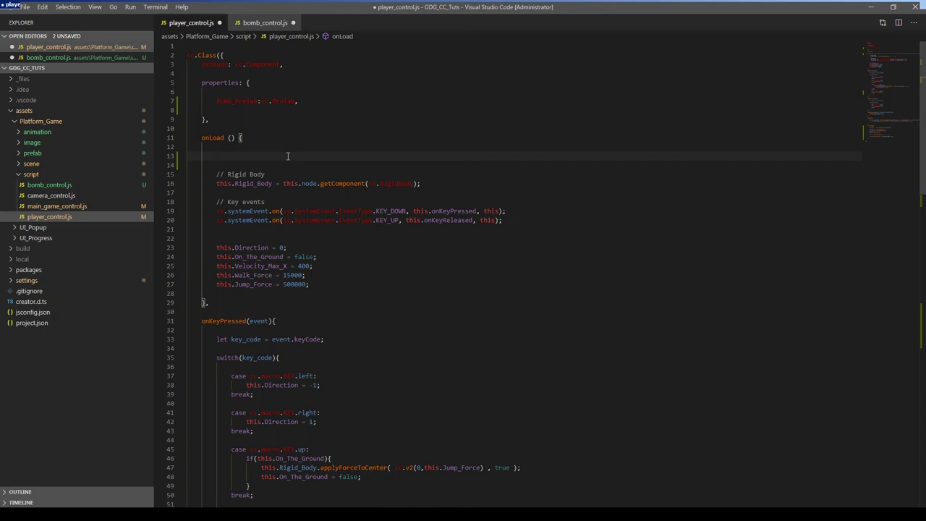
text(this.node)
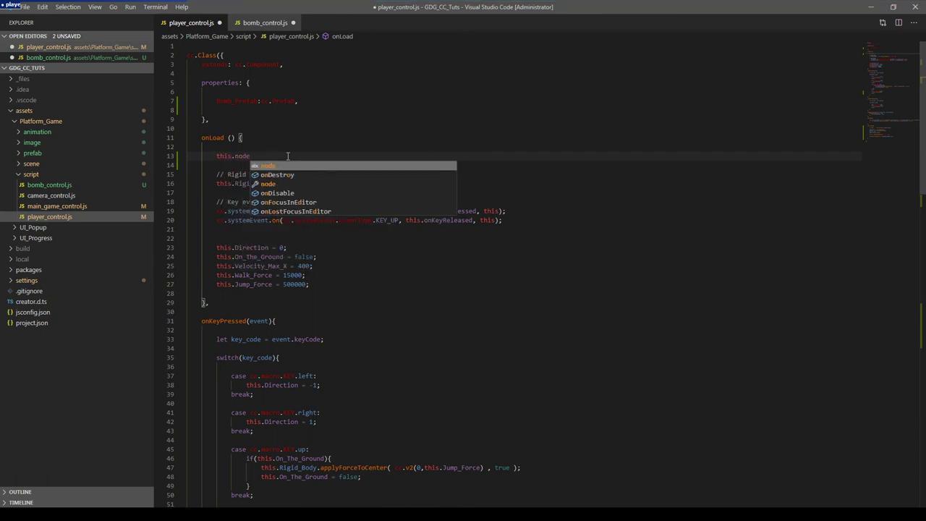
text(.player)
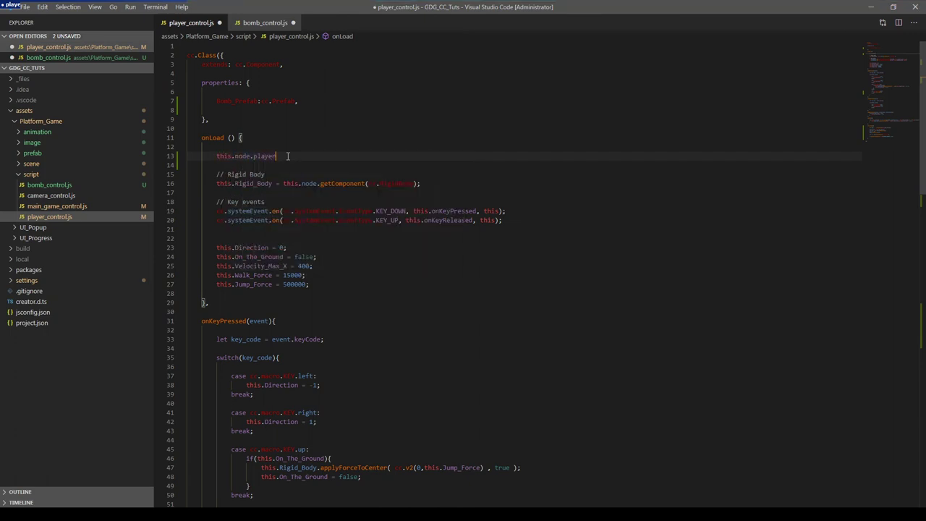
text(_control = this;)
click(356, 165)
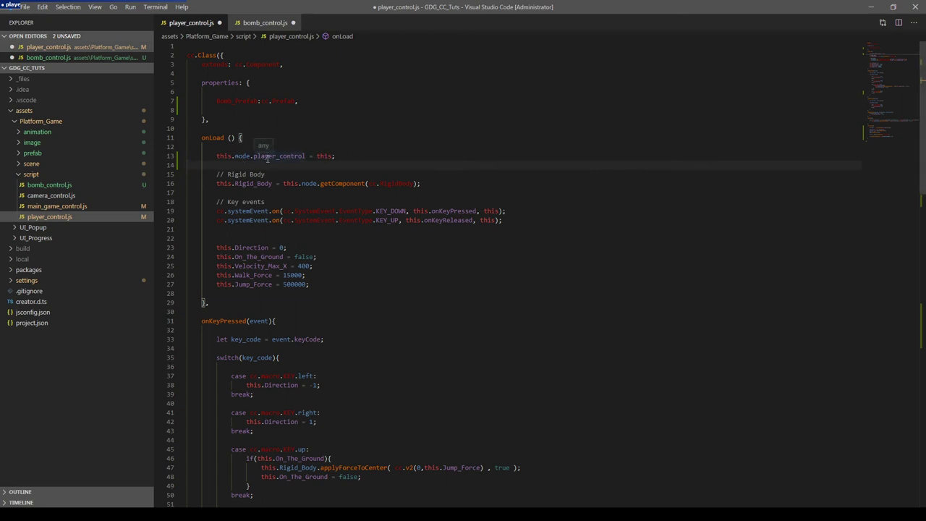
drag(235, 157, 306, 157)
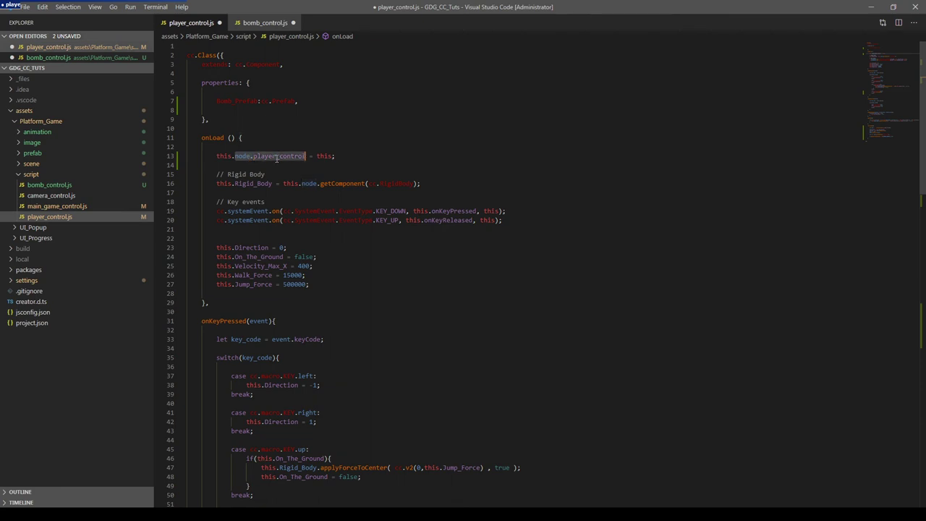
drag(235, 157, 306, 157)
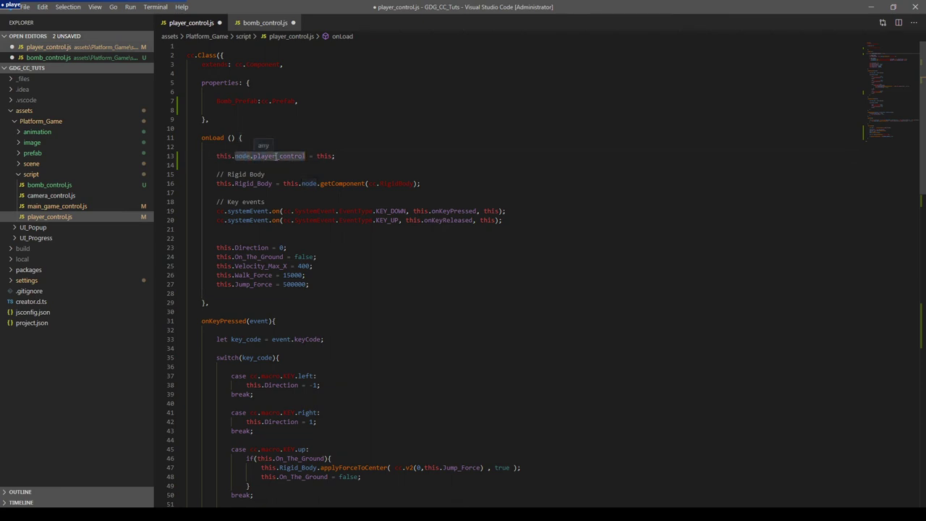